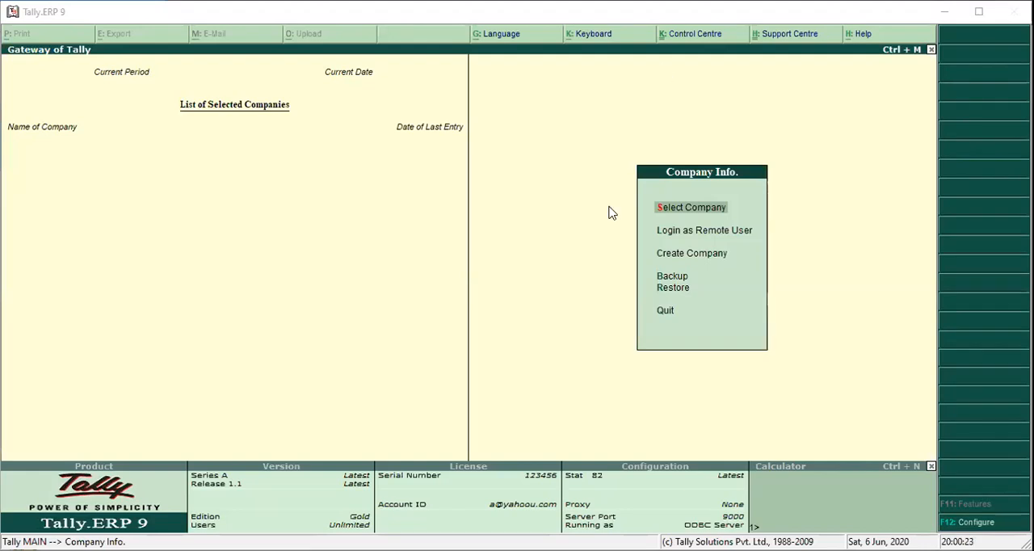
{"action": "key", "text": "Down"}
{"action": "key", "text": "Down"}
{"action": "key", "text": "Down"}
{"action": "key", "text": "Down"}
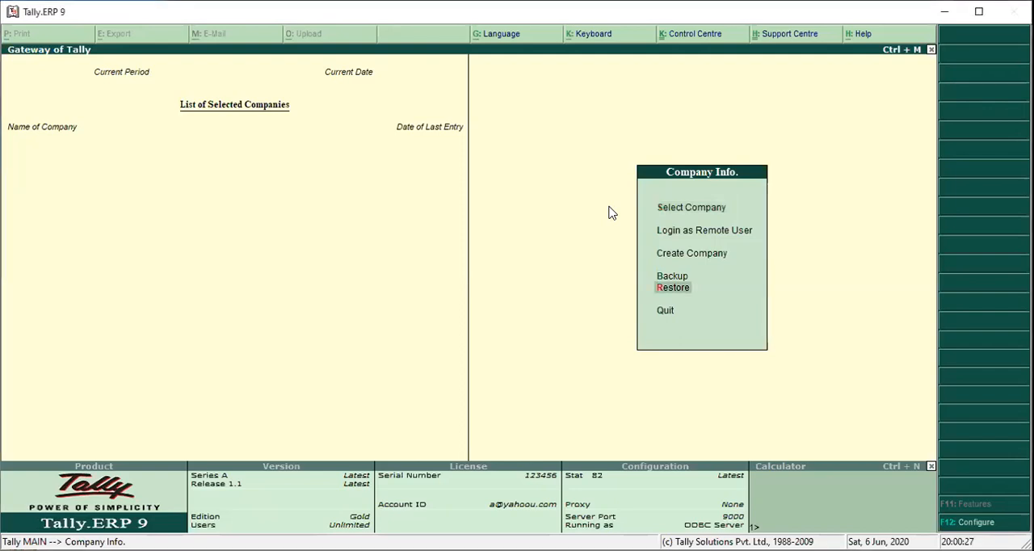
{"action": "key", "text": "Up"}
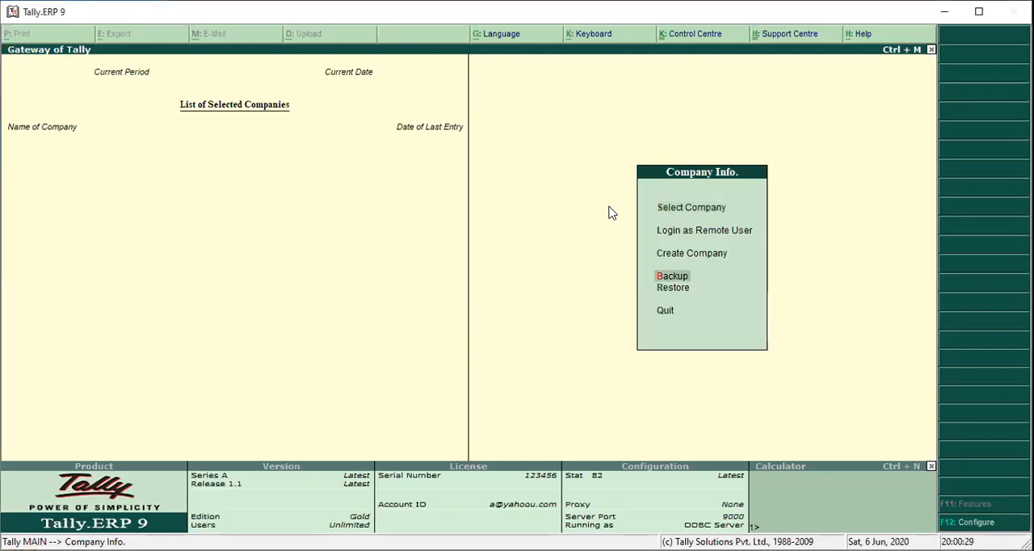
{"action": "key", "text": "Up"}
{"action": "key", "text": "Up"}
{"action": "key", "text": "Up"}
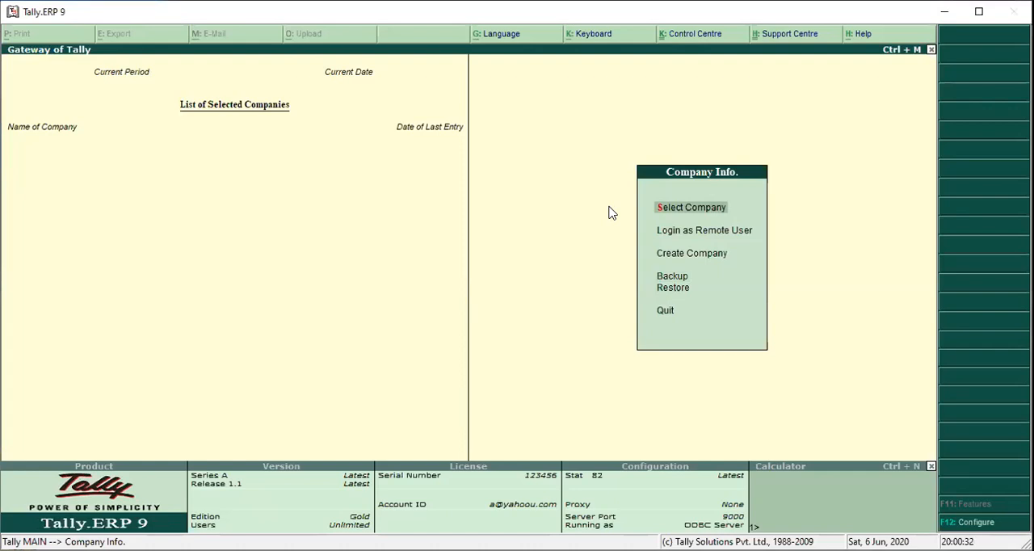
Start selecting a company and set the data directory to c:\tally.erp9\data.
{"action": "key", "text": "Return"}
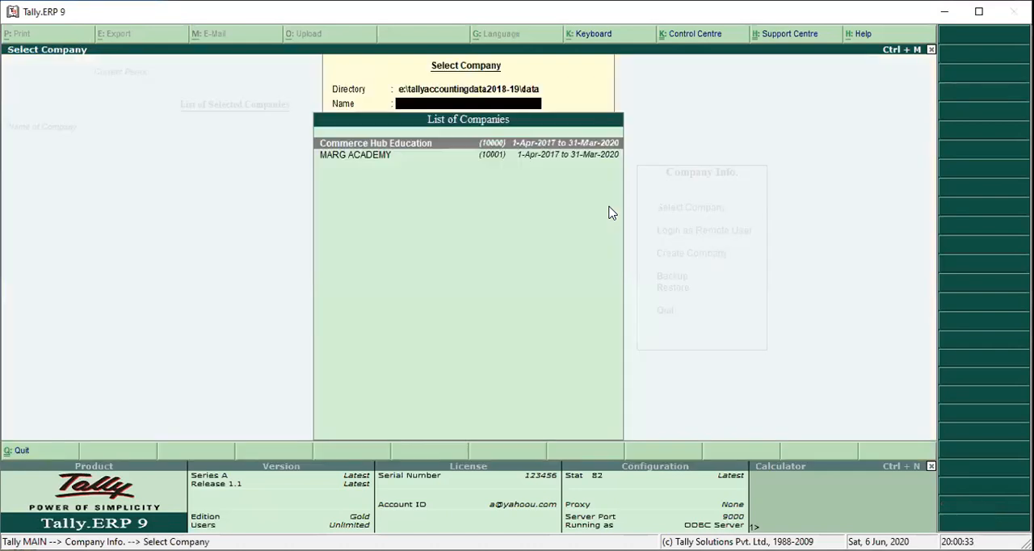
{"action": "key", "text": "BackSpace"}
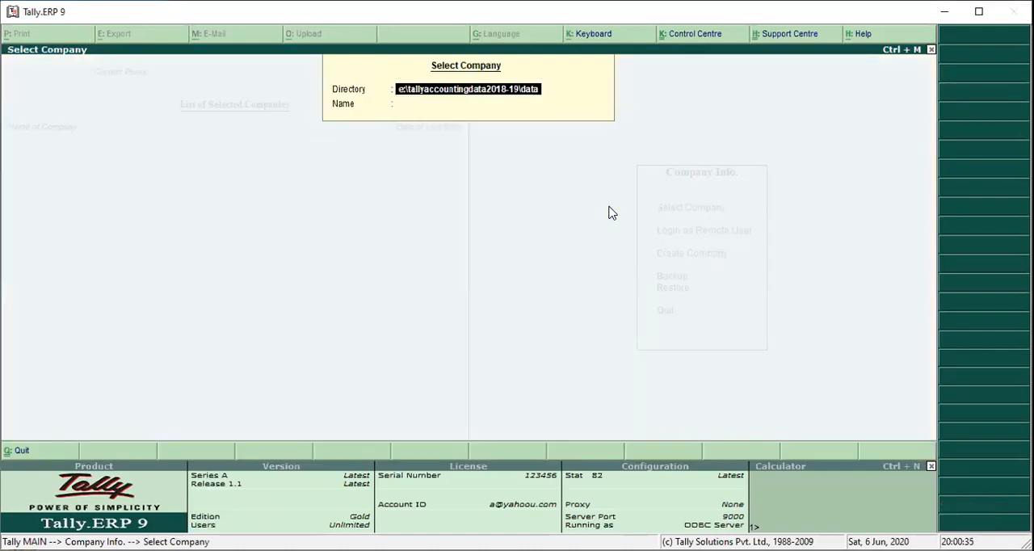
{"action": "type", "text": "c:\\"}
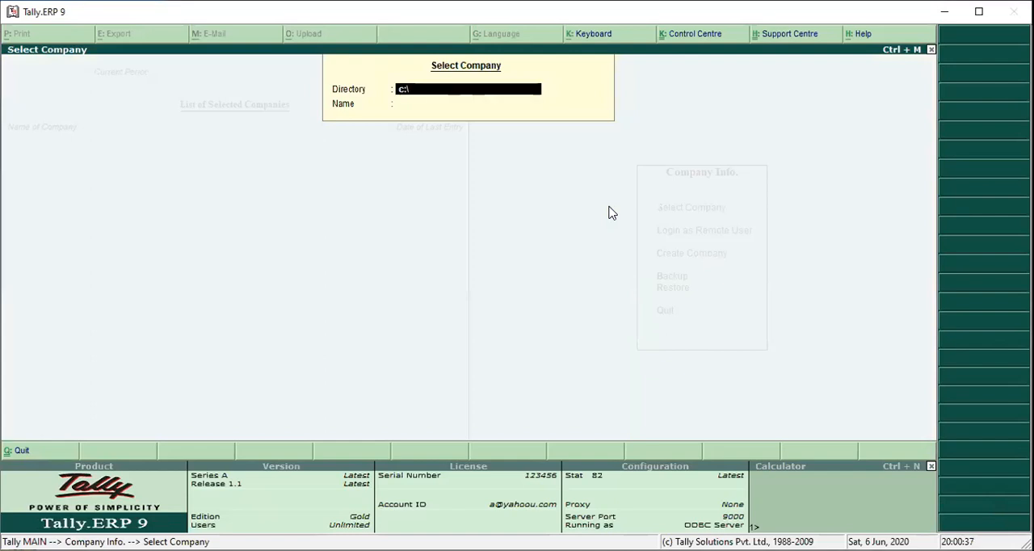
{"action": "type", "text": "tally.erp9\\data"}
{"action": "key", "text": "Return"}
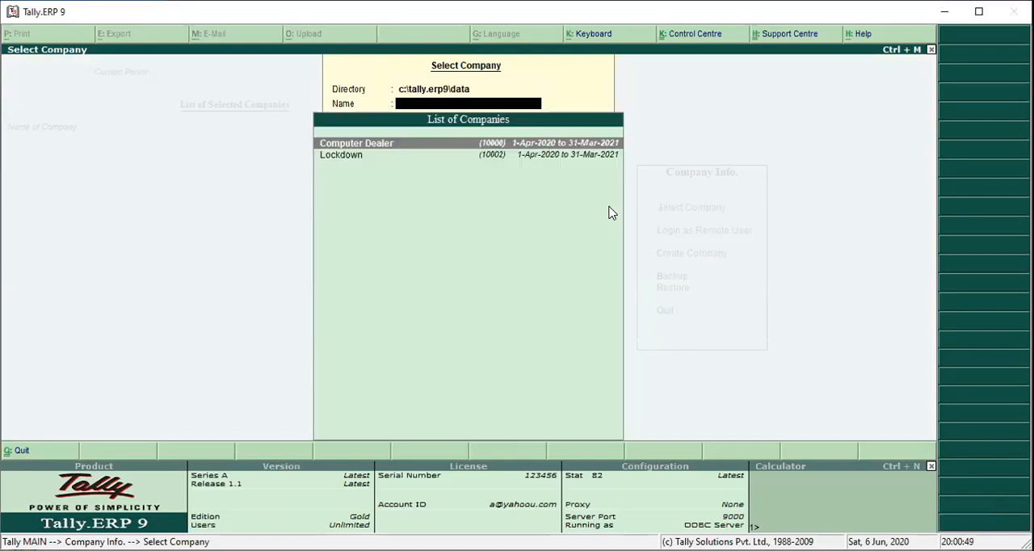
Load the Lockdown company and show its Balance Sheet in detailed format.
{"action": "key", "text": "Down"}
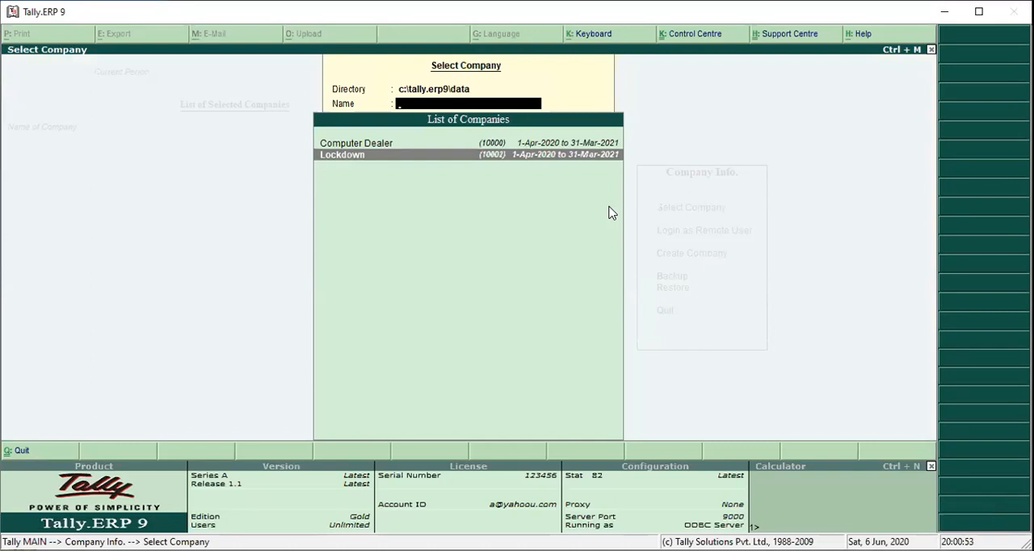
{"action": "key", "text": "Return"}
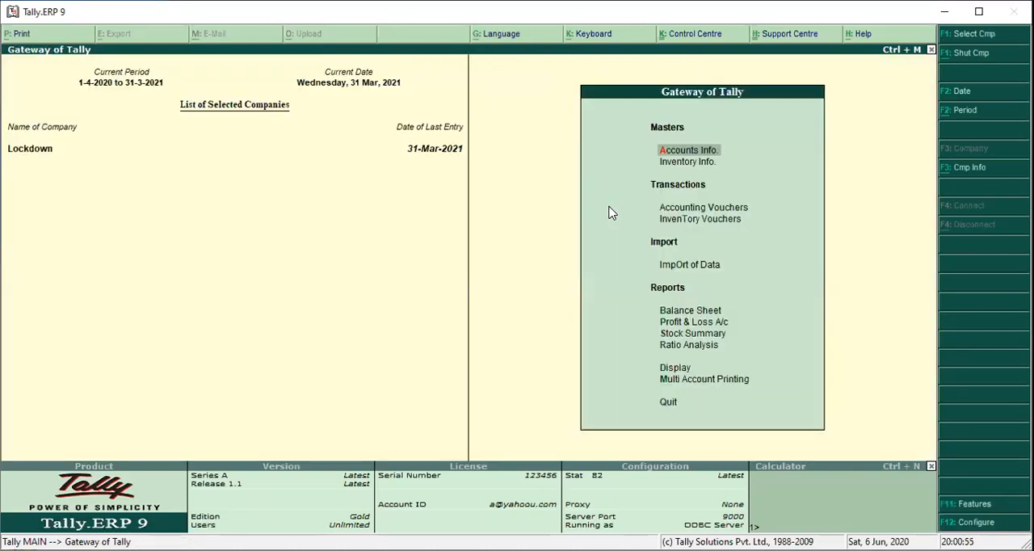
{"action": "key", "text": "b"}
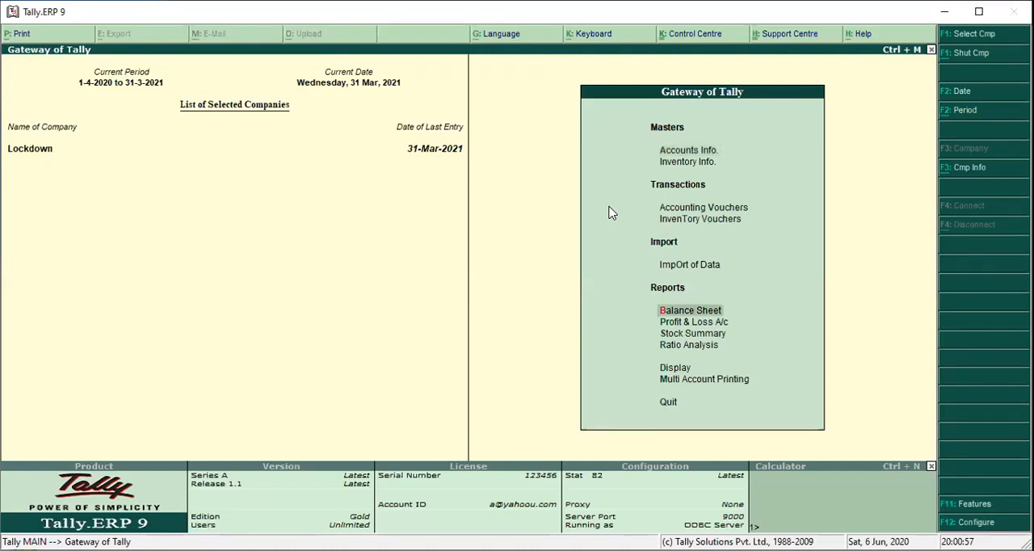
{"action": "key", "text": "Return"}
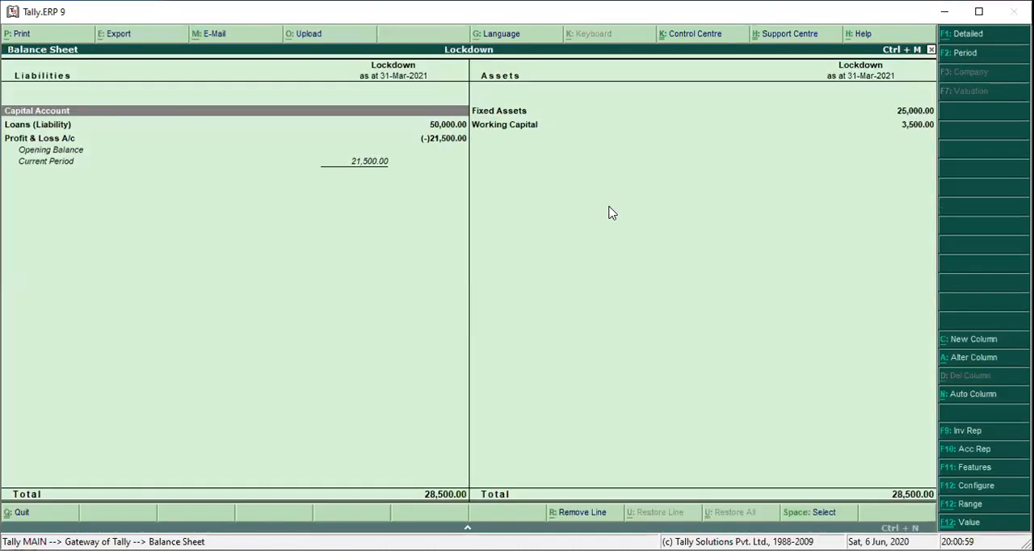
{"action": "key", "text": "alt+F1"}
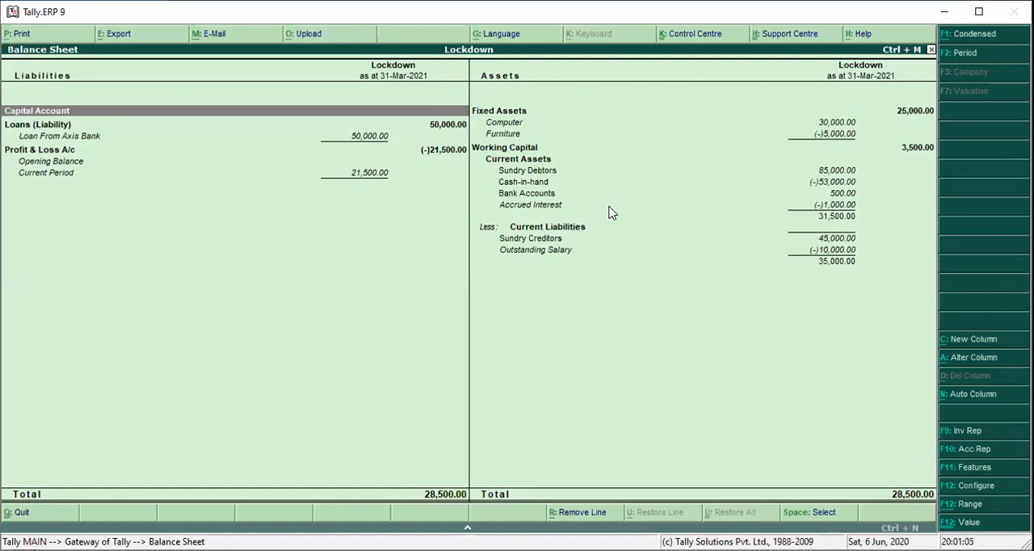
Open the print settings for the Balance Sheet and set the number of copies to 1.
{"action": "key", "text": "alt+p"}
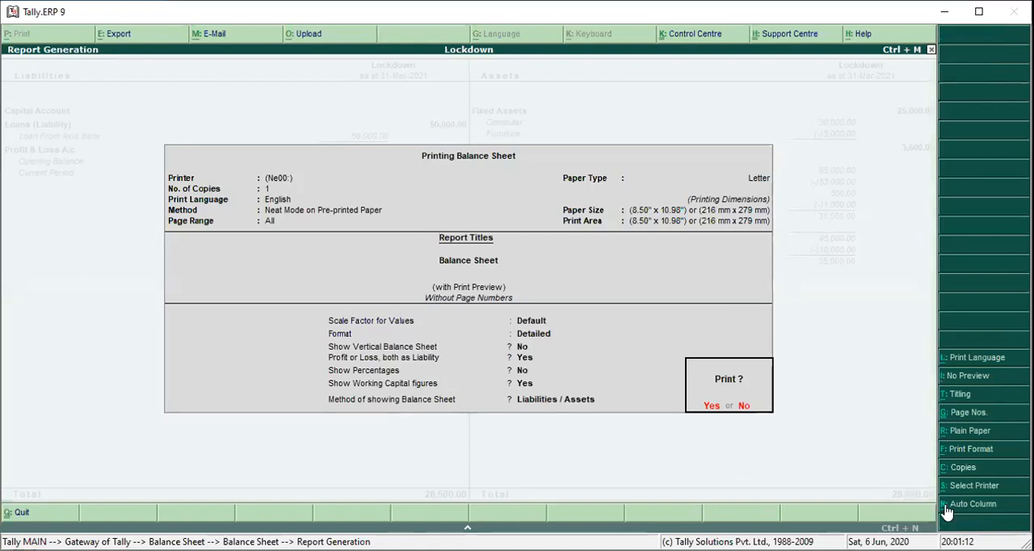
{"action": "left_click", "coordinate": [962, 468]}
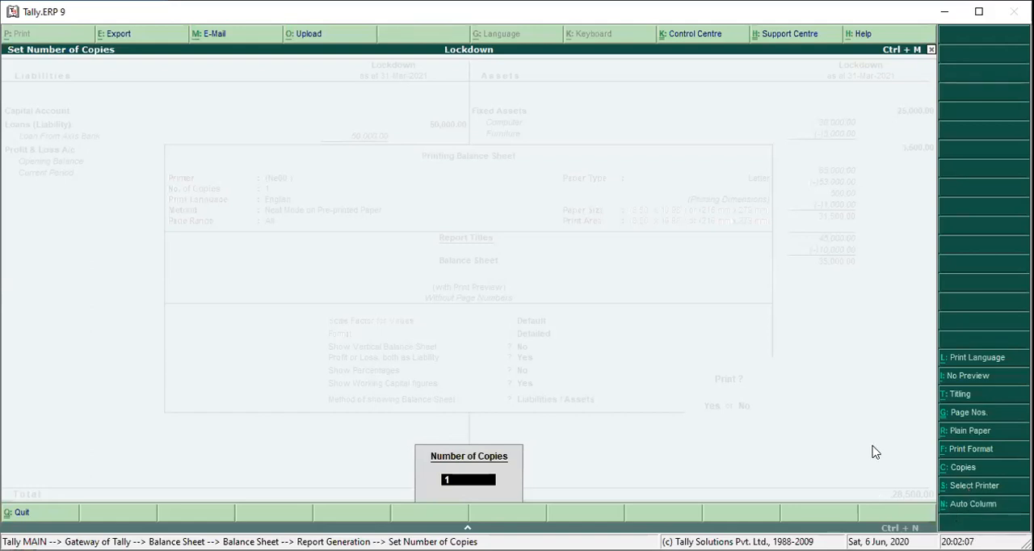
{"action": "key", "text": "BackSpace"}
{"action": "key", "text": "Return"}
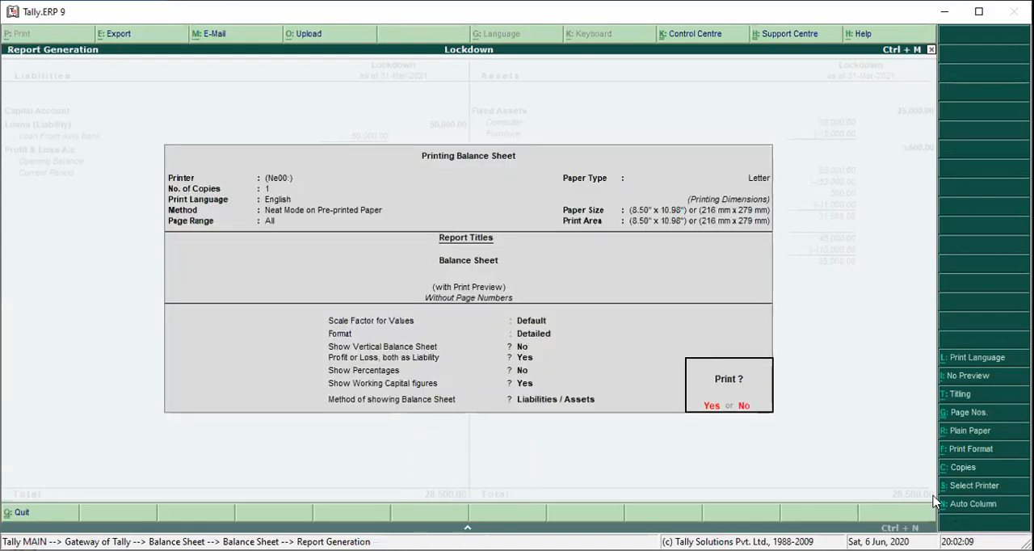
Set the printout's auto columns to repeat Monthly and generate the Balance Sheet print preview.
{"action": "left_click", "coordinate": [953, 506]}
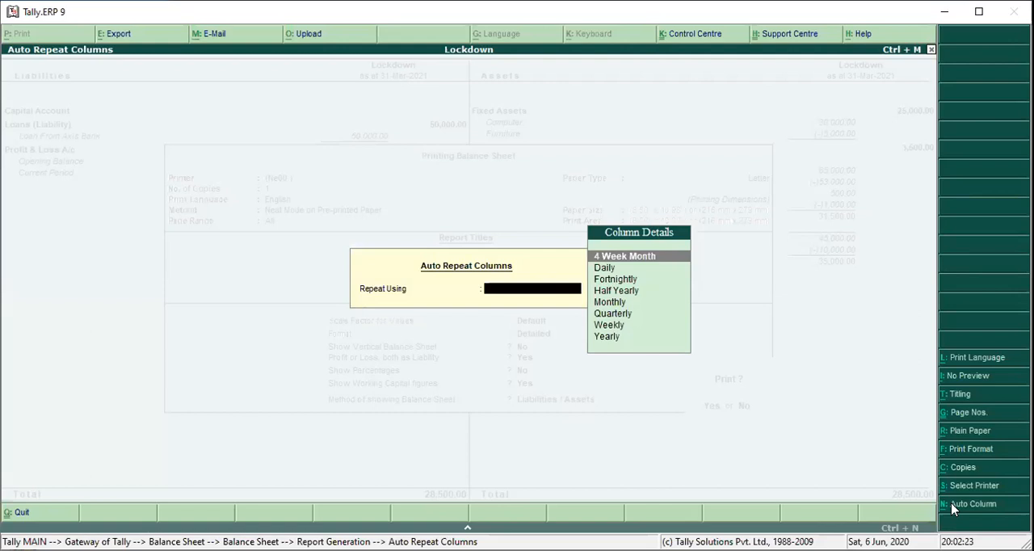
{"action": "key", "text": "Down"}
{"action": "key", "text": "Down"}
{"action": "key", "text": "Down"}
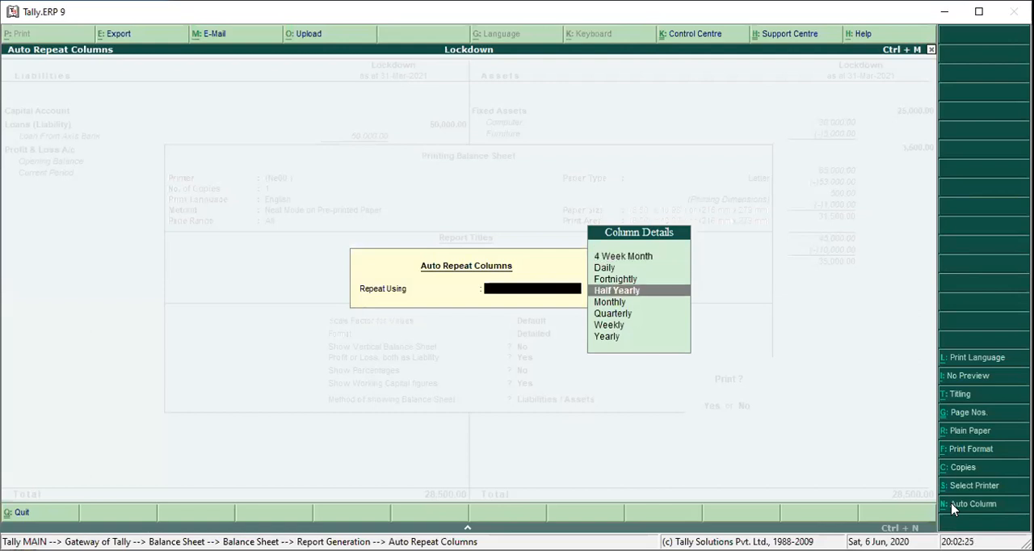
{"action": "key", "text": "Up"}
{"action": "key", "text": "Up"}
{"action": "key", "text": "Up"}
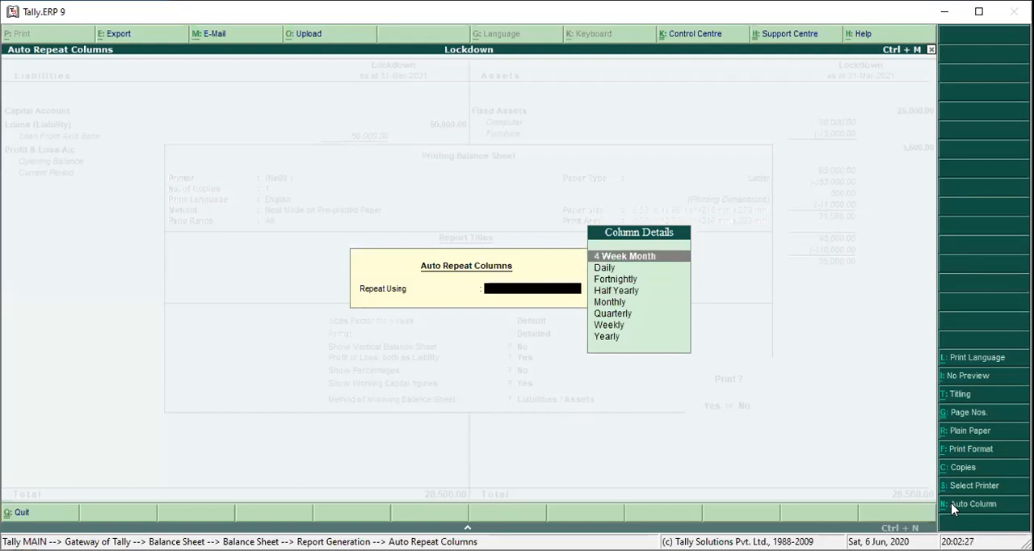
{"action": "key", "text": "Down"}
{"action": "key", "text": "Down"}
{"action": "key", "text": "Down"}
{"action": "key", "text": "Down"}
{"action": "key", "text": "Down"}
{"action": "key", "text": "Up"}
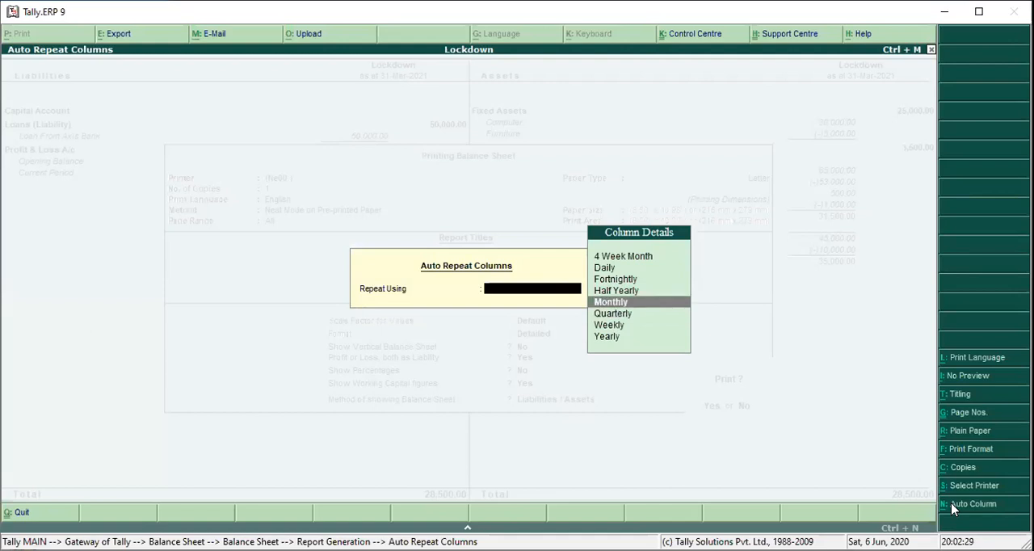
{"action": "key", "text": "Return"}
{"action": "key", "text": "Return"}
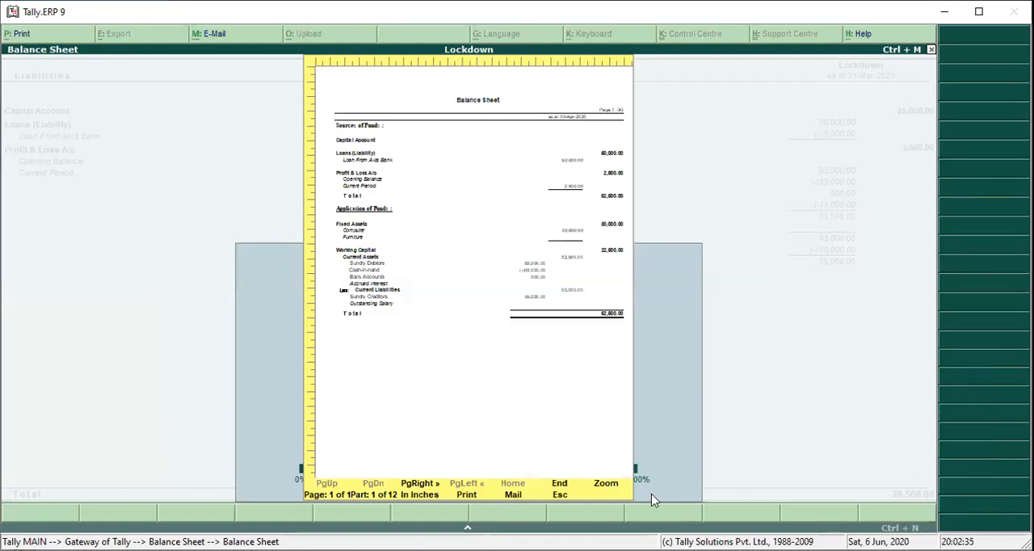
Examine the sources and application of funds in the enlarged monthly Balance Sheet preview, and close the preview.
{"action": "key", "text": "alt+z"}
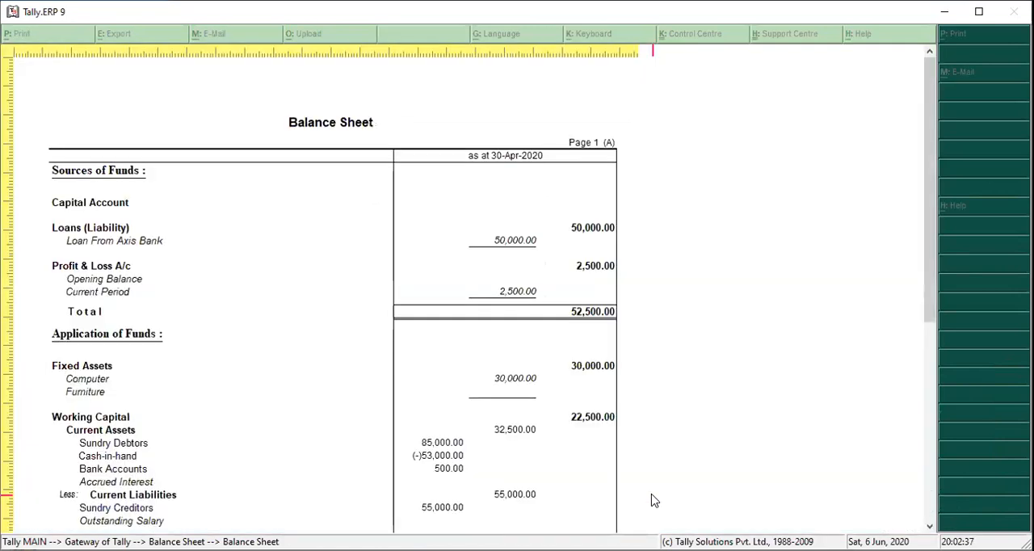
{"action": "scroll", "coordinate": [655, 501], "scroll_direction": "down", "scroll_amount": 1}
{"action": "scroll", "coordinate": [655, 501], "scroll_direction": "down", "scroll_amount": 3}
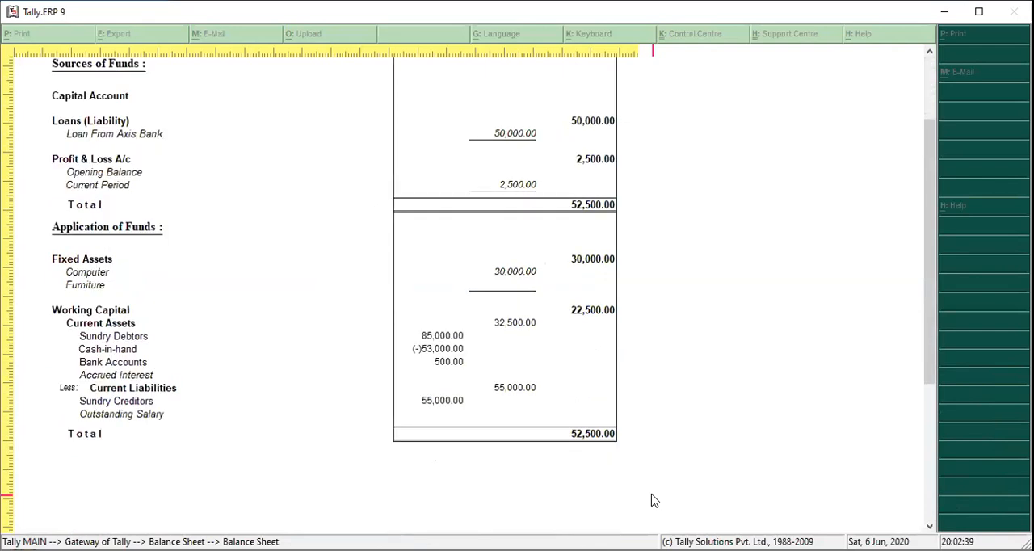
{"action": "scroll", "coordinate": [655, 501], "scroll_direction": "down", "scroll_amount": 1}
{"action": "scroll", "coordinate": [655, 502], "scroll_direction": "up", "scroll_amount": 3}
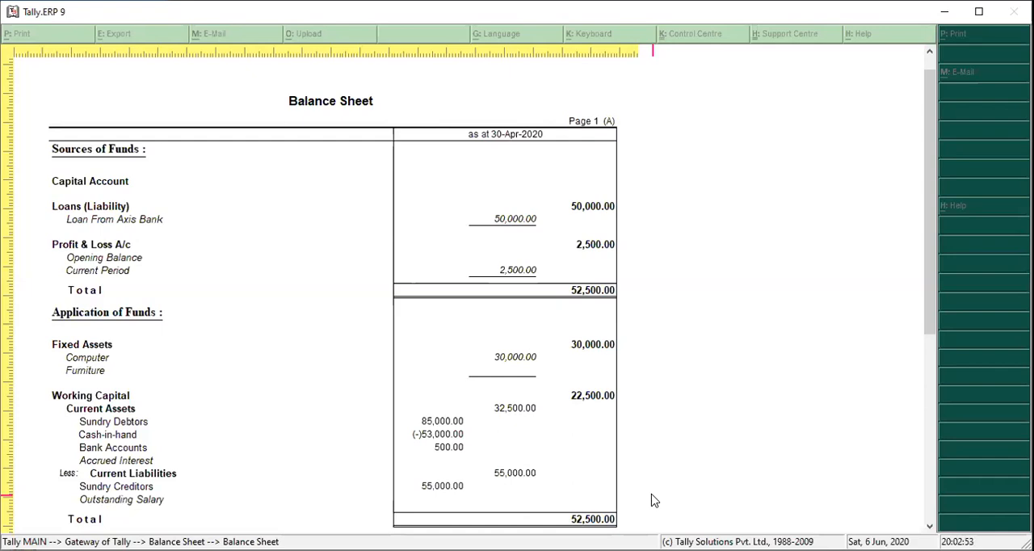
{"action": "scroll", "coordinate": [653, 501], "scroll_direction": "down", "scroll_amount": 1}
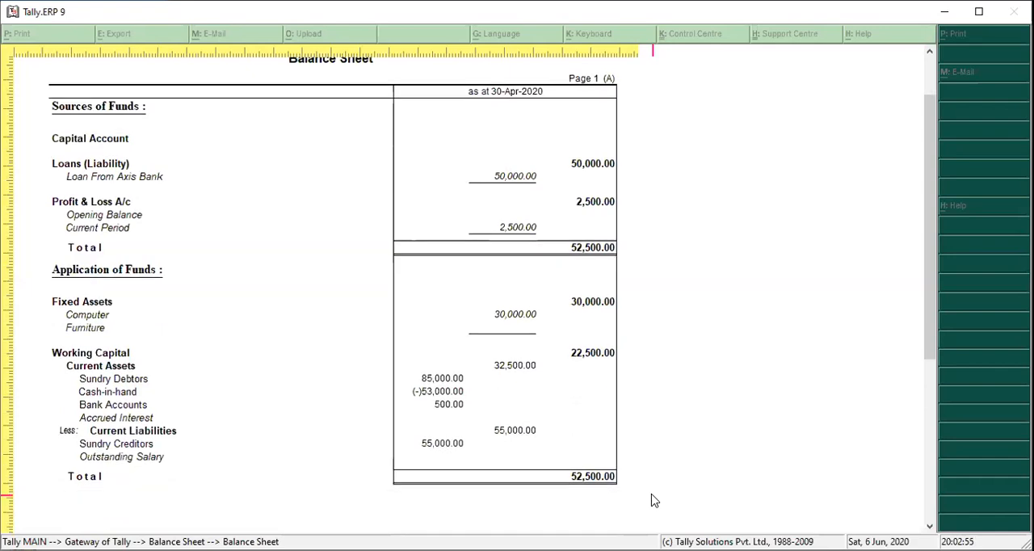
{"action": "scroll", "coordinate": [653, 501], "scroll_direction": "down", "scroll_amount": 3}
{"action": "scroll", "coordinate": [653, 501], "scroll_direction": "down", "scroll_amount": 2}
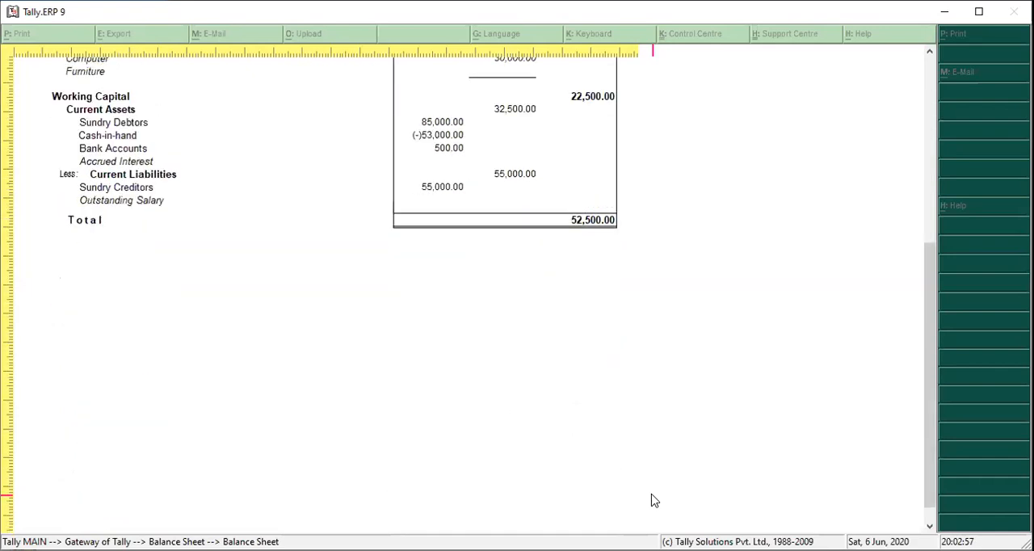
{"action": "scroll", "coordinate": [654, 501], "scroll_direction": "up", "scroll_amount": 2}
{"action": "scroll", "coordinate": [654, 501], "scroll_direction": "up", "scroll_amount": 5}
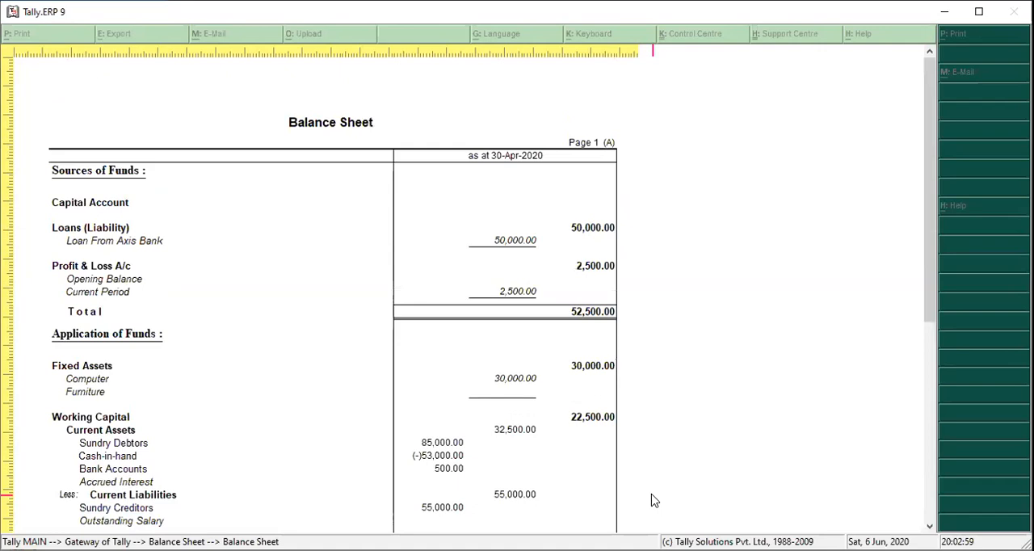
{"action": "scroll", "coordinate": [654, 501], "scroll_direction": "down", "scroll_amount": 7}
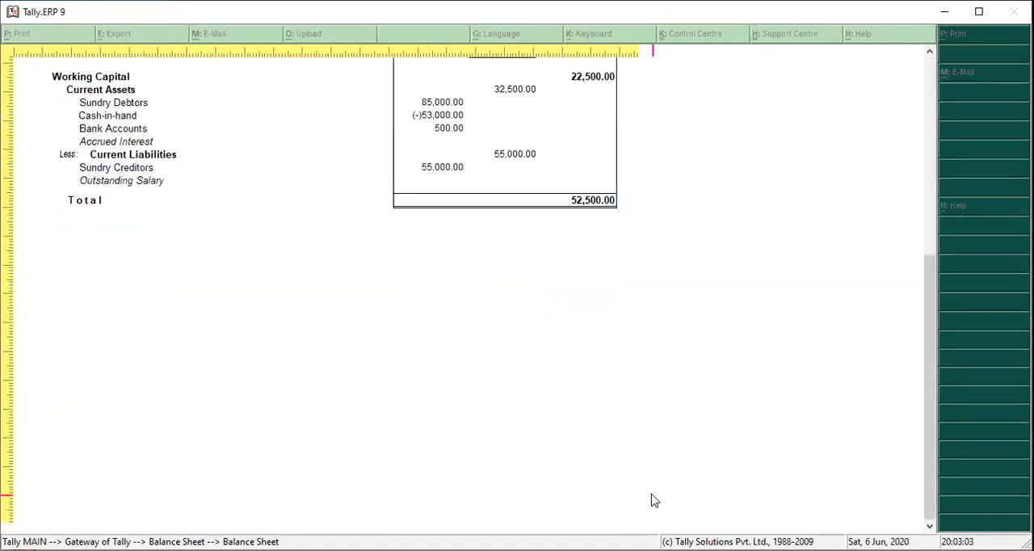
{"action": "scroll", "coordinate": [654, 501], "scroll_direction": "up", "scroll_amount": 7}
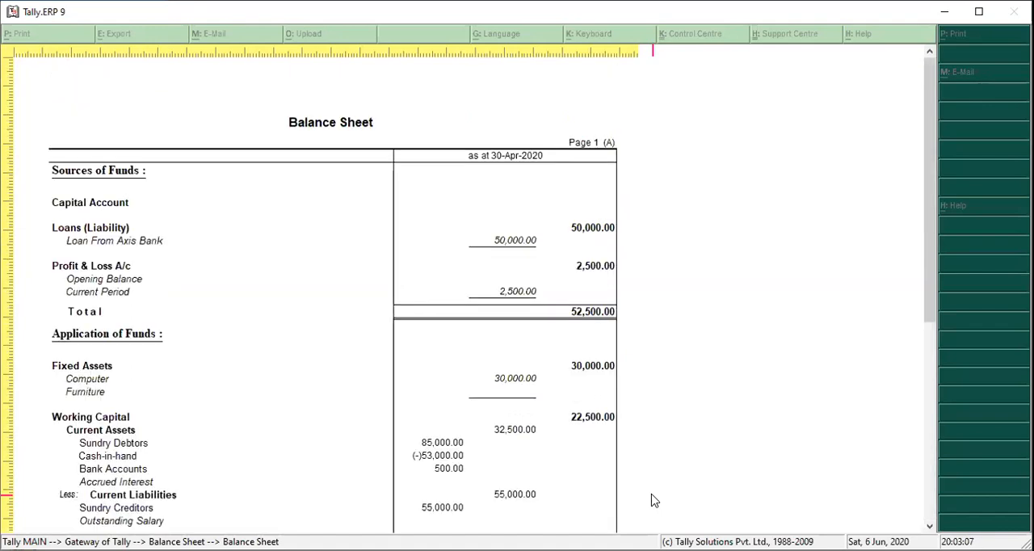
{"action": "key", "text": "Escape"}
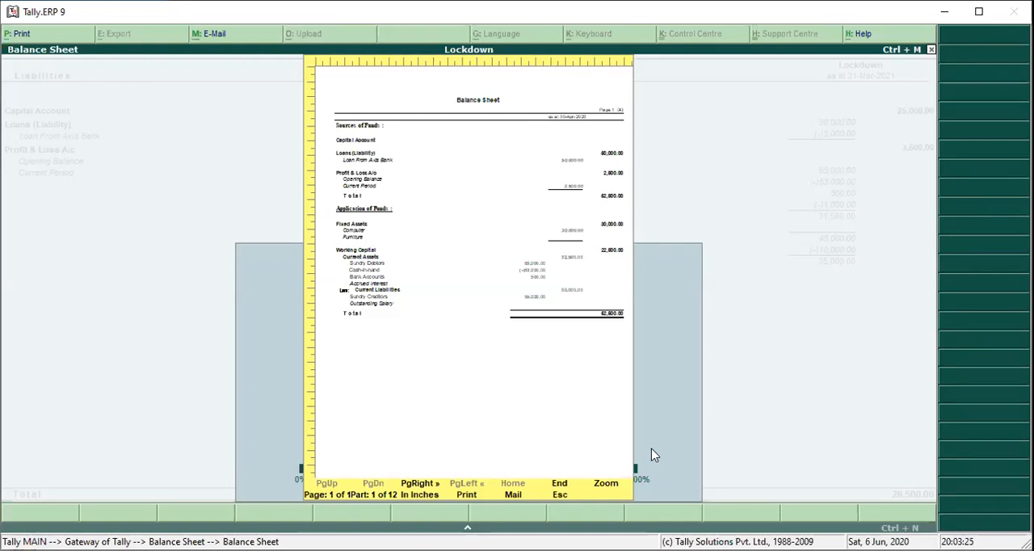
{"action": "key", "text": "Escape"}
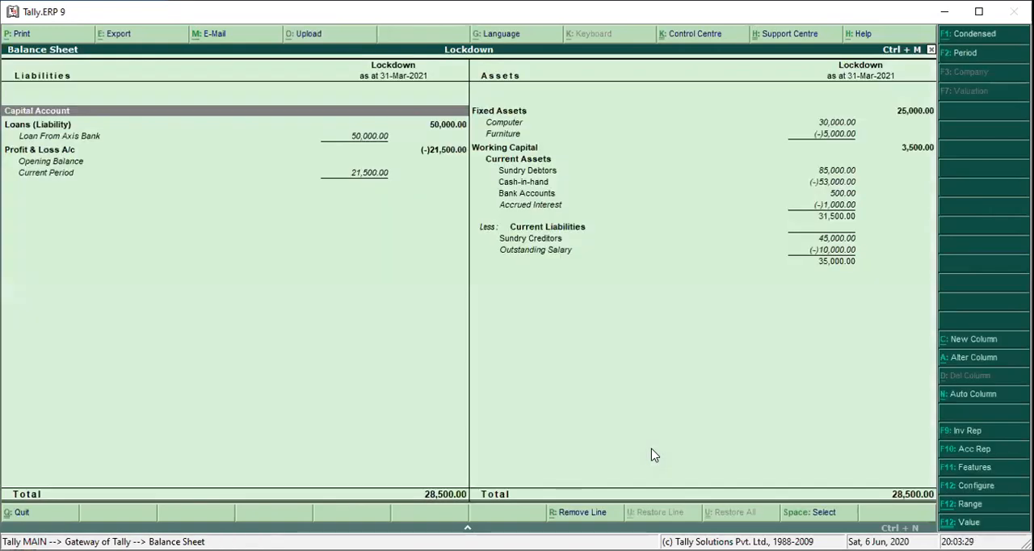
Reopen the Balance Sheet's print settings and review the auto column repeat periods without choosing one.
{"action": "key", "text": "alt+p"}
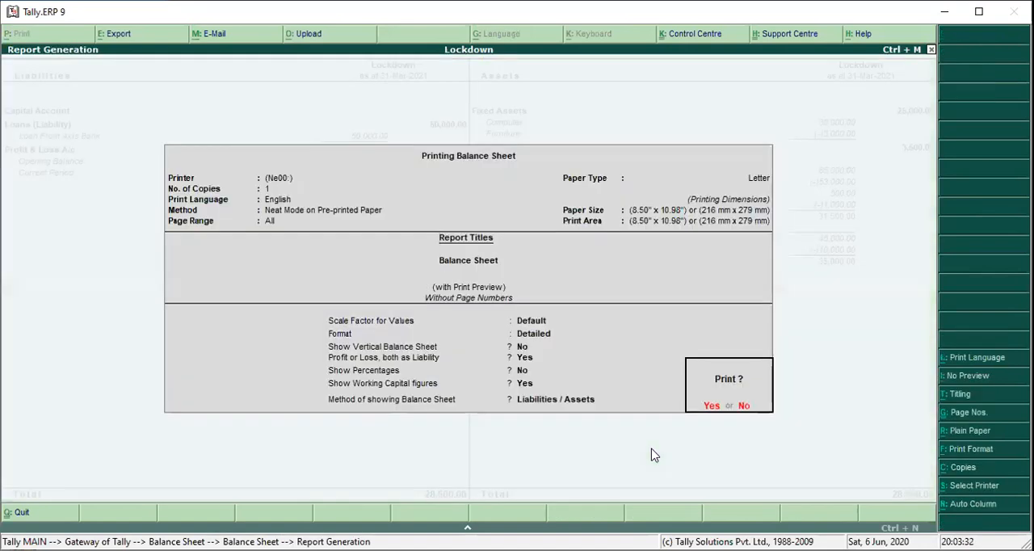
{"action": "left_click", "coordinate": [974, 504]}
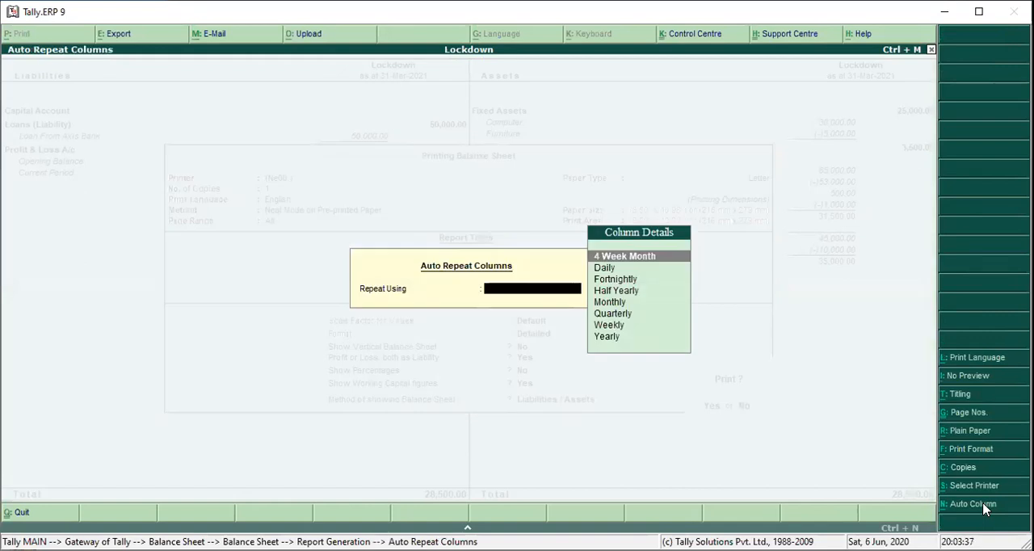
{"action": "key", "text": "Down"}
{"action": "key", "text": "Down"}
{"action": "key", "text": "Down"}
{"action": "key", "text": "Down"}
{"action": "key", "text": "Down"}
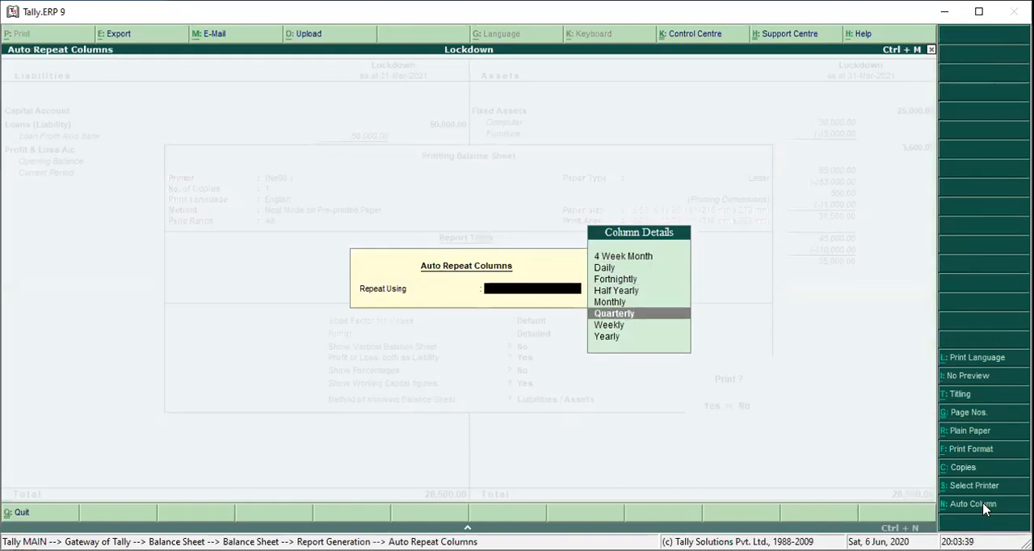
{"action": "key", "text": "Up"}
{"action": "key", "text": "Up"}
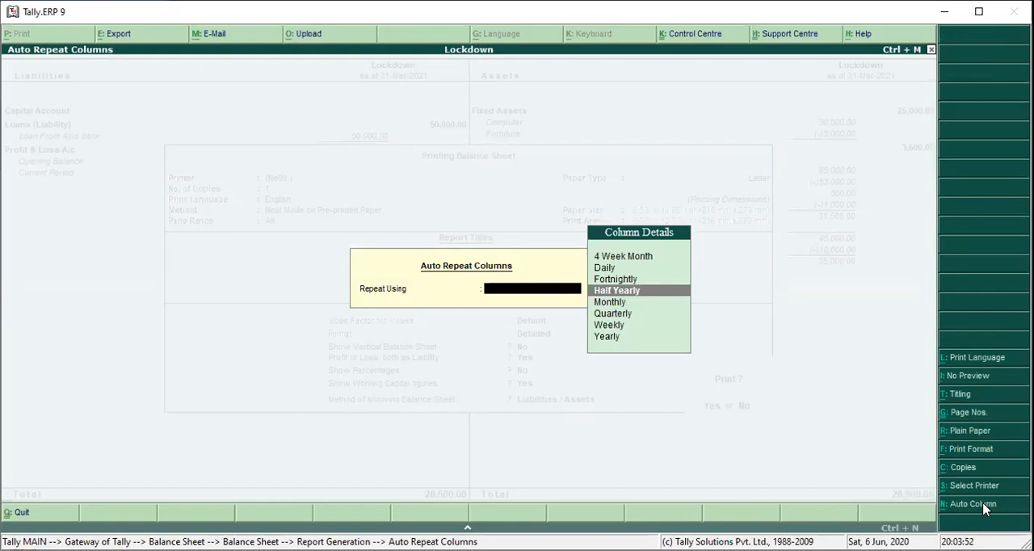
{"action": "key", "text": "Escape"}
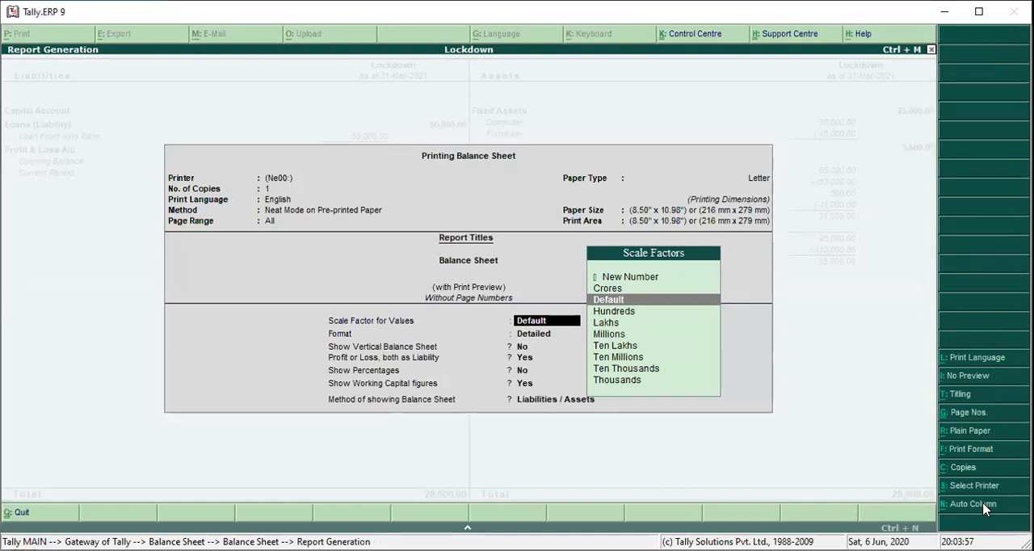
Leave the print settings and review the Balance Sheet's configuration options without changing any of them.
{"action": "key", "text": "Escape"}
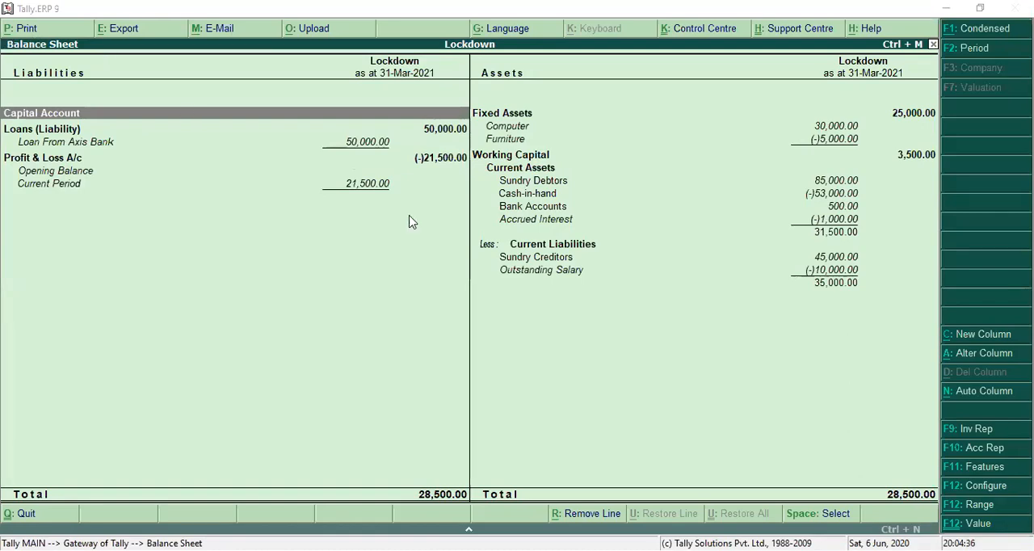
{"action": "left_click", "coordinate": [977, 492]}
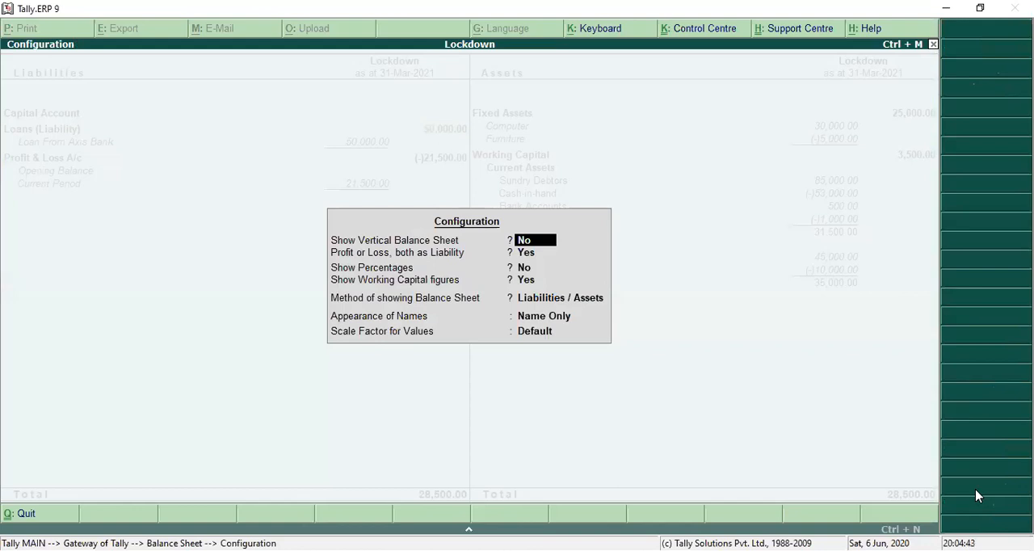
{"action": "key", "text": "Escape"}
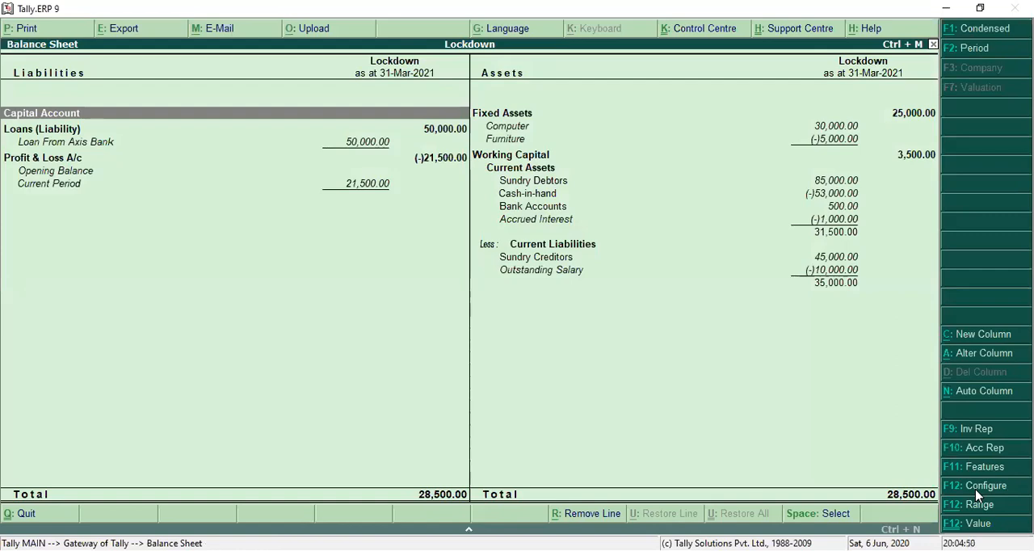
Review the Balance Sheet's new column, alter column and auto column settings, closing each without making changes.
{"action": "left_click", "coordinate": [980, 338]}
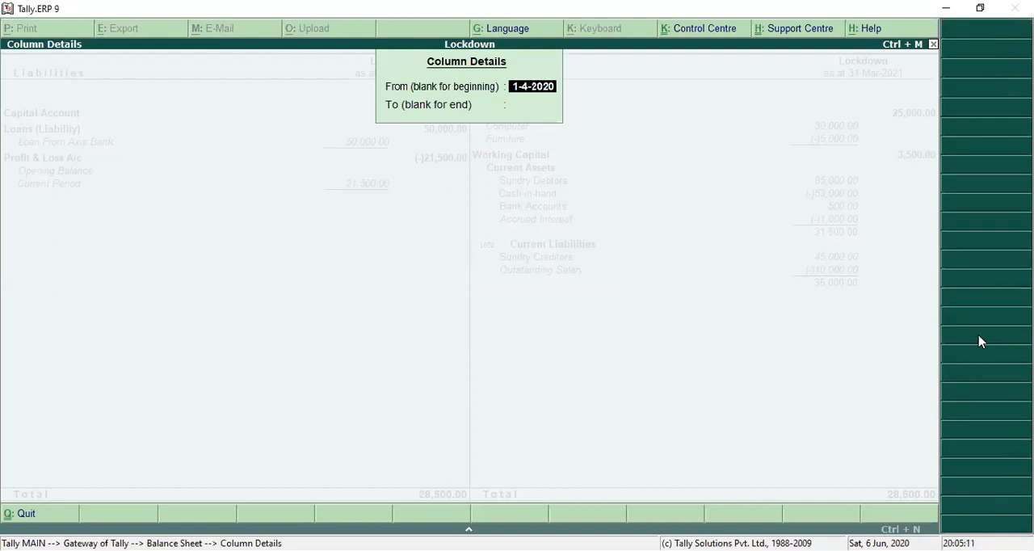
{"action": "key", "text": "Escape"}
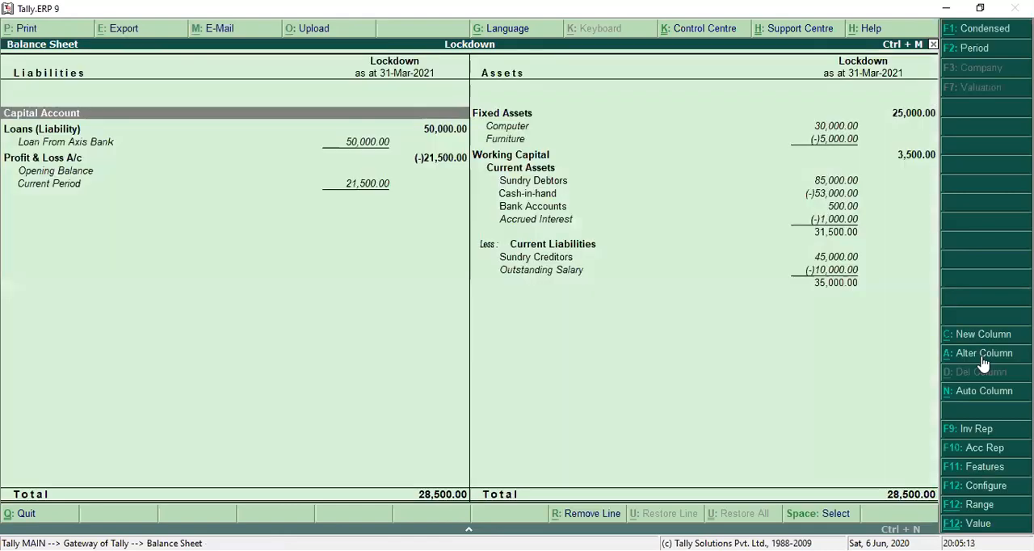
{"action": "left_click", "coordinate": [983, 357]}
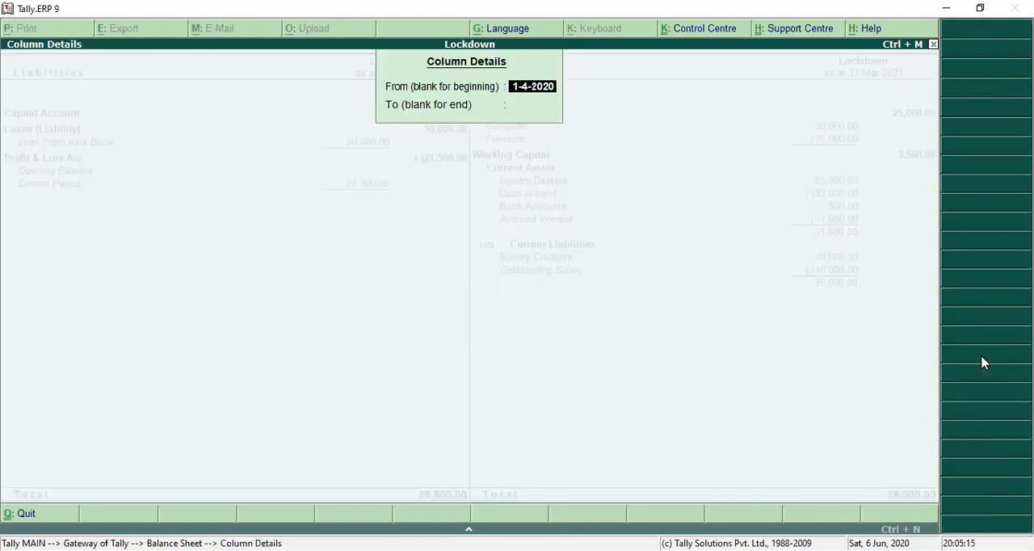
{"action": "key", "text": "Escape"}
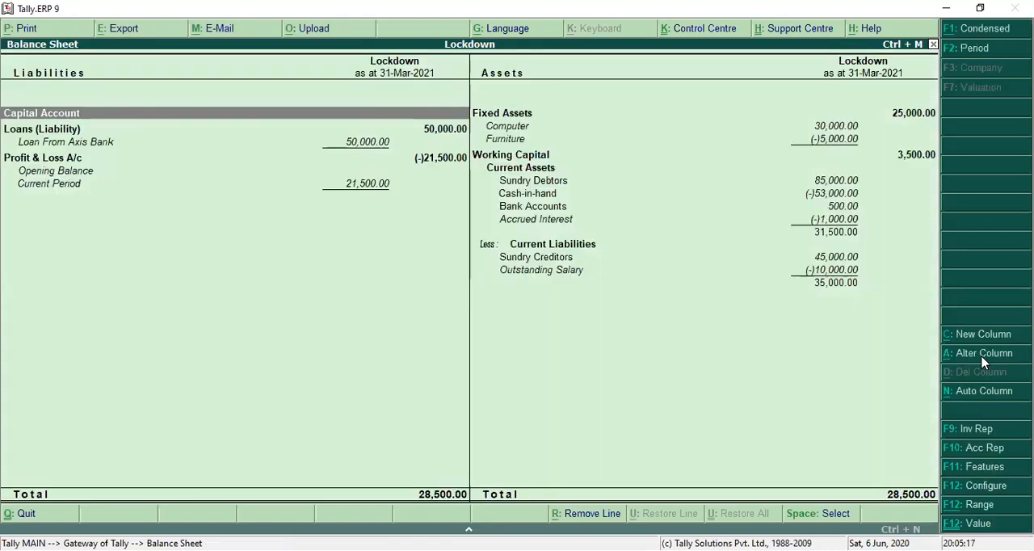
{"action": "left_click", "coordinate": [983, 392]}
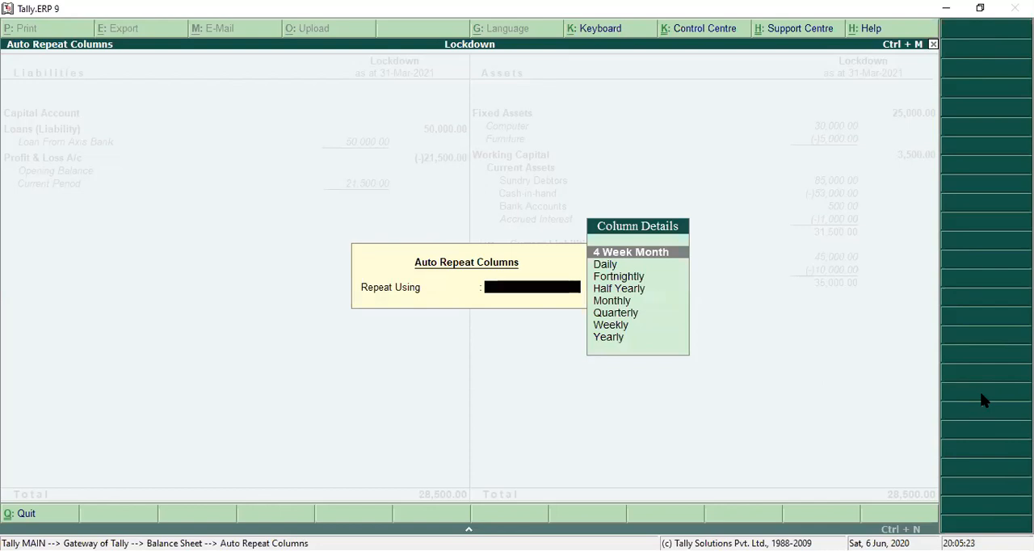
{"action": "key", "text": "Escape"}
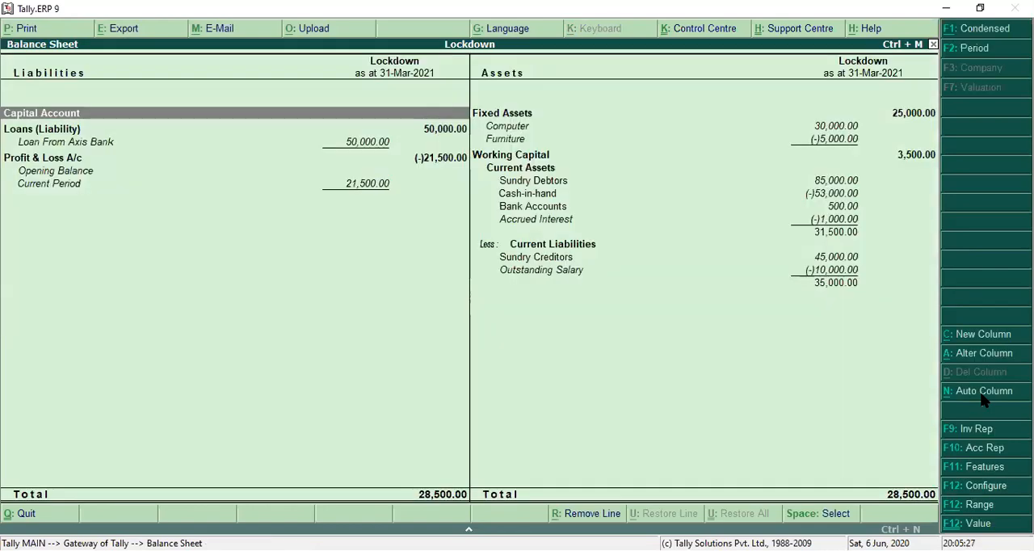
Browse the Balance Sheet entries on both sides, from Profit & Loss A/c across to Current Assets and Cash-in-hand.
{"action": "key", "text": "Down"}
{"action": "key", "text": "Down"}
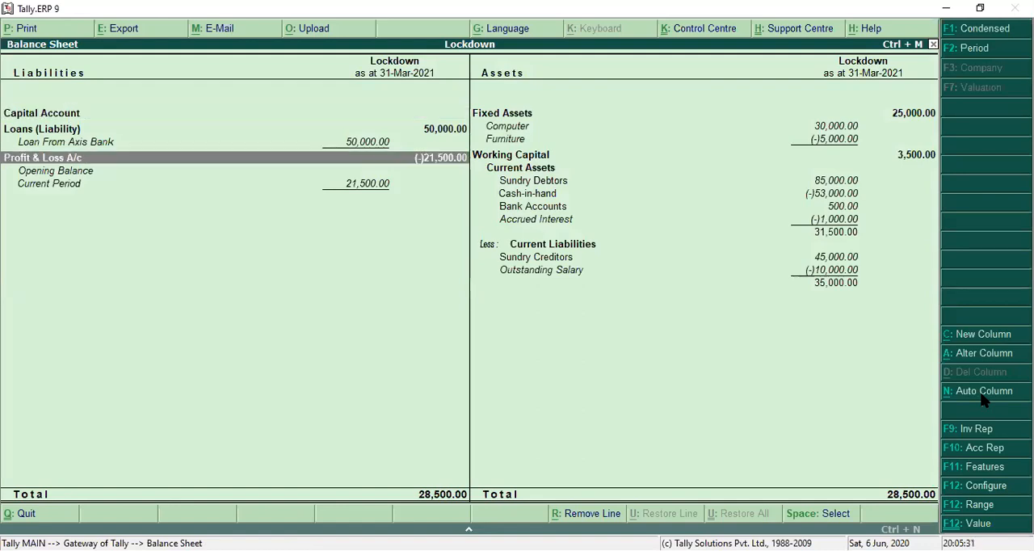
{"action": "key", "text": "Right"}
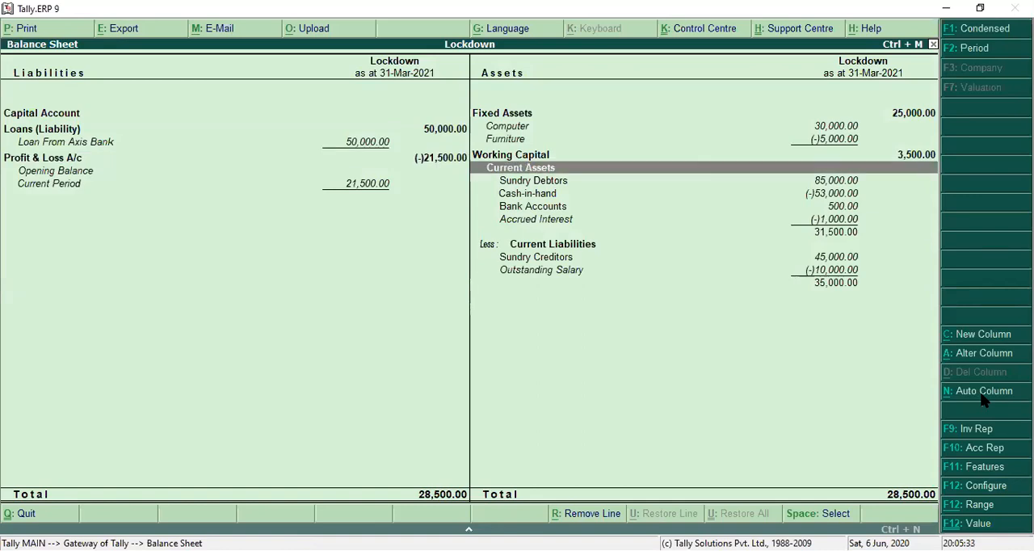
{"action": "key", "text": "Left"}
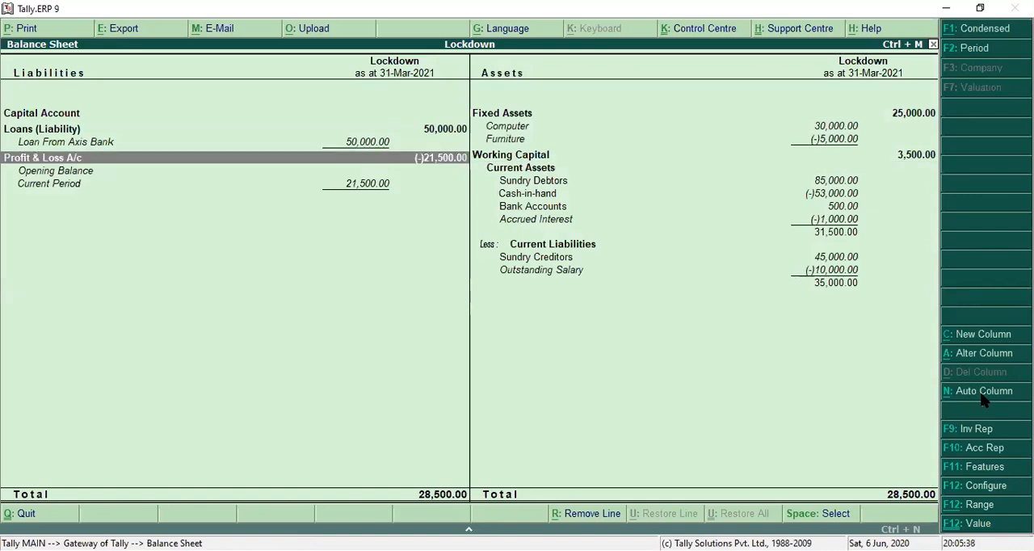
{"action": "key", "text": "Right"}
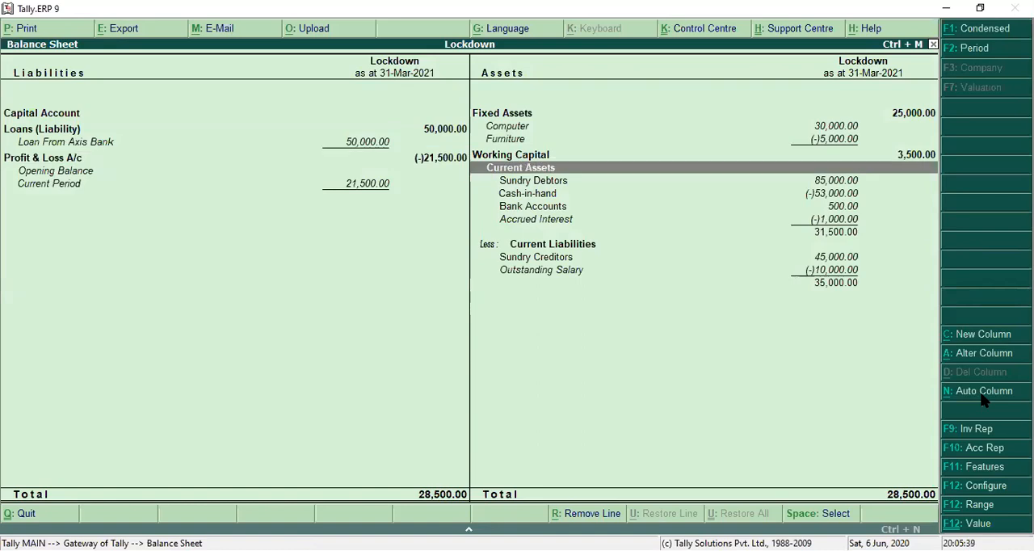
{"action": "key", "text": "Down"}
{"action": "key", "text": "Up"}
{"action": "key", "text": "Up"}
{"action": "key", "text": "Up"}
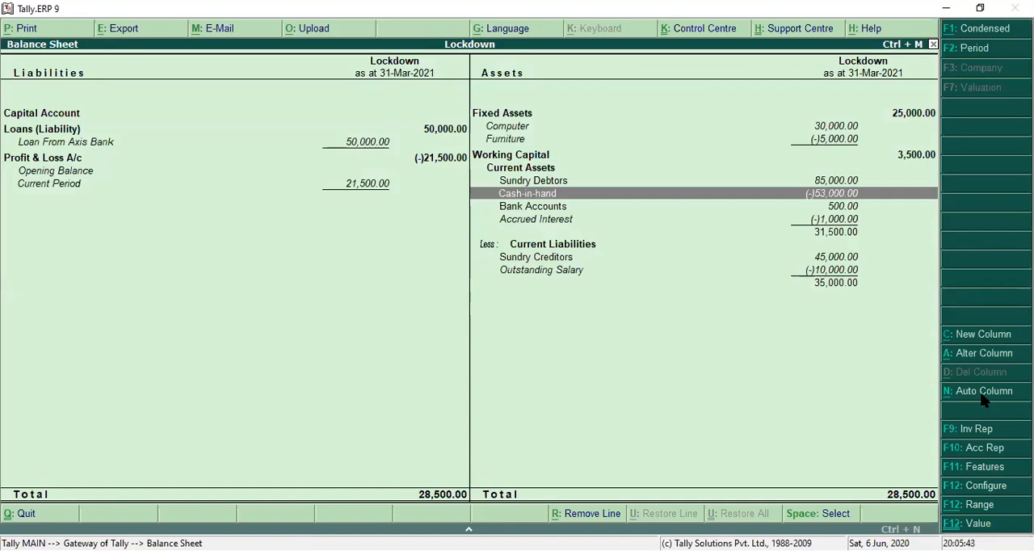
Open the Profit & Loss A/c from the Balance Sheet and switch it to the detailed view.
{"action": "key", "text": "Left"}
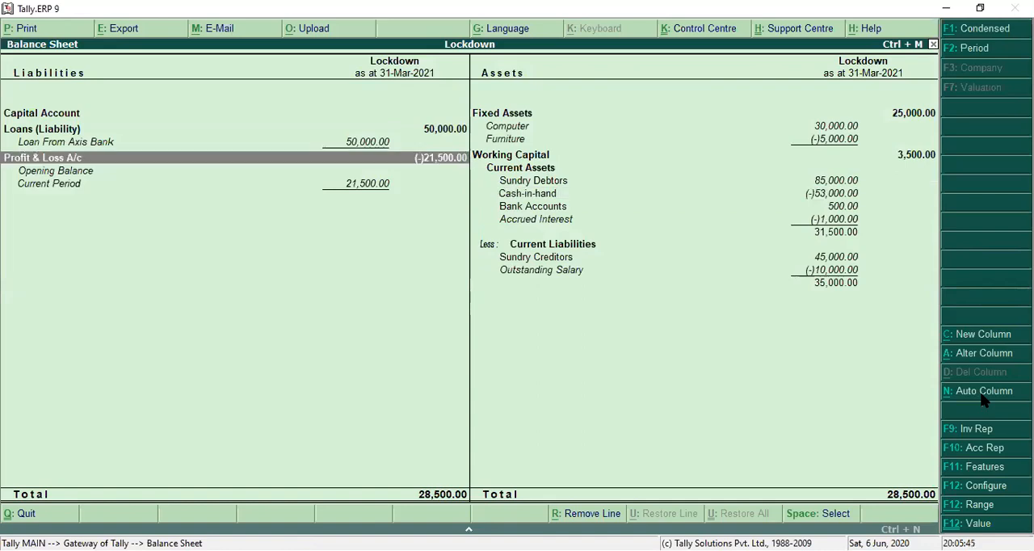
{"action": "key", "text": "Return"}
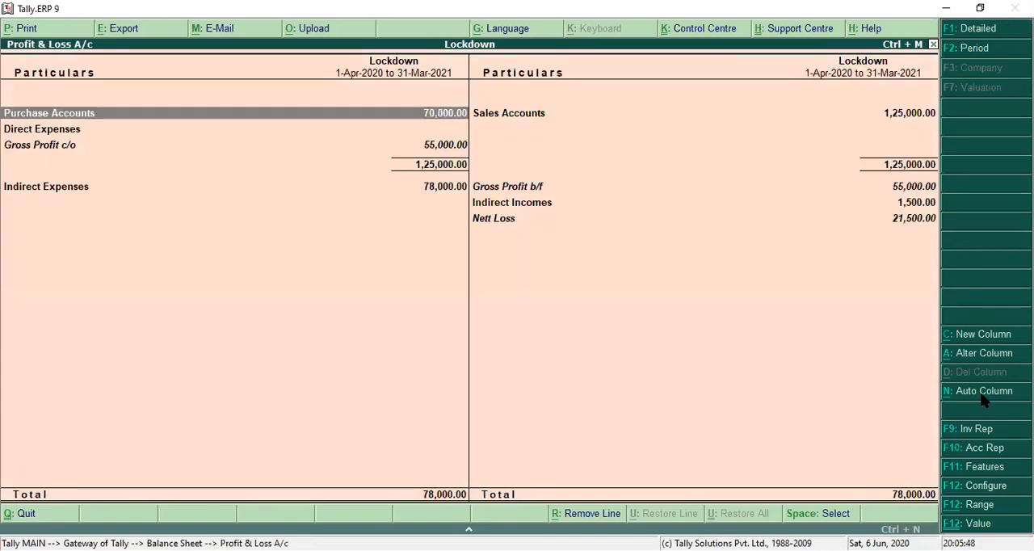
{"action": "key", "text": "alt+F1"}
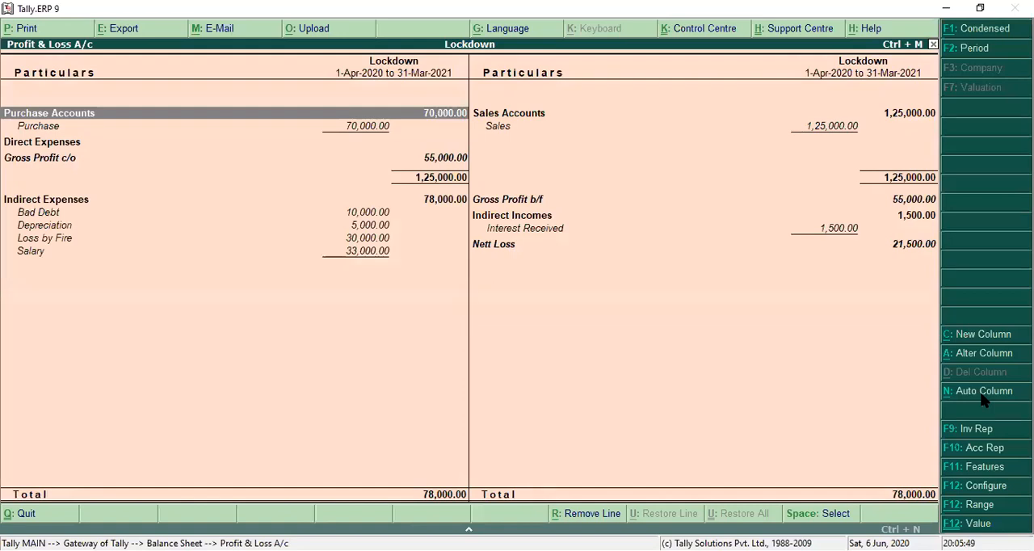
Drill down from the Purchase ledger through its monthly summary to the vouchers for April.
{"action": "key", "text": "Down"}
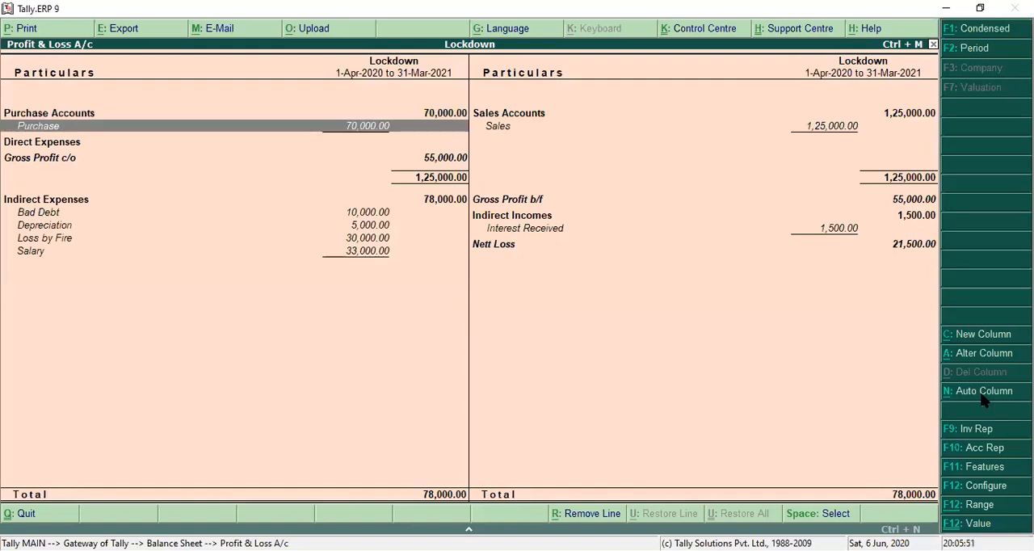
{"action": "key", "text": "Return"}
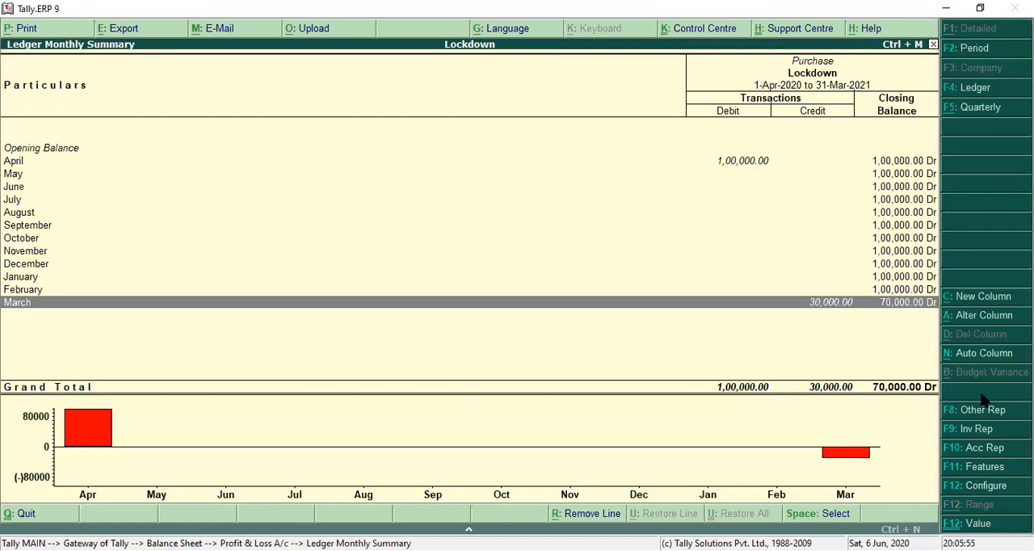
{"action": "key", "text": "Up"}
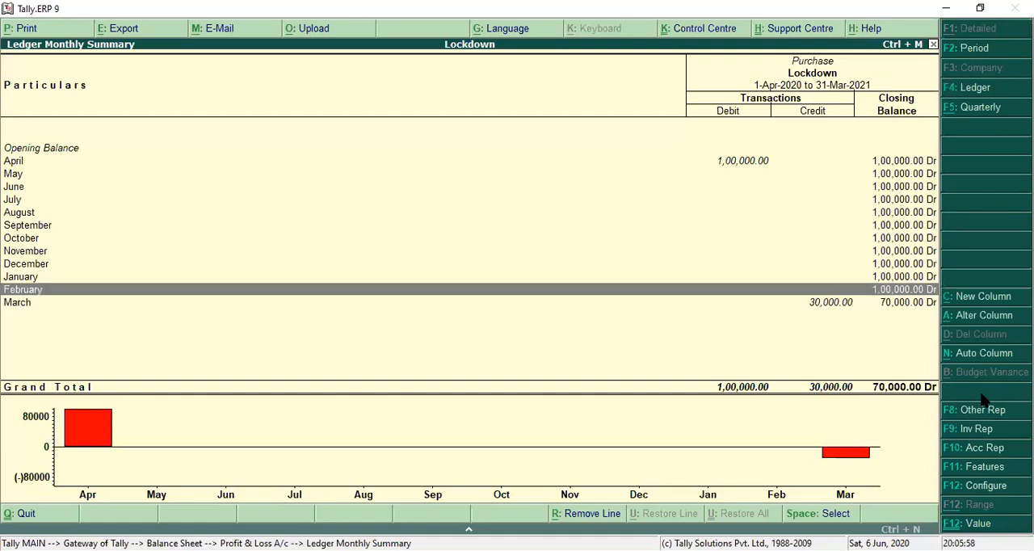
{"action": "key", "text": "Up"}
{"action": "key", "text": "Up"}
{"action": "key", "text": "Up"}
{"action": "key", "text": "Up"}
{"action": "key", "text": "Up"}
{"action": "key", "text": "Up"}
{"action": "key", "text": "Up"}
{"action": "key", "text": "Up"}
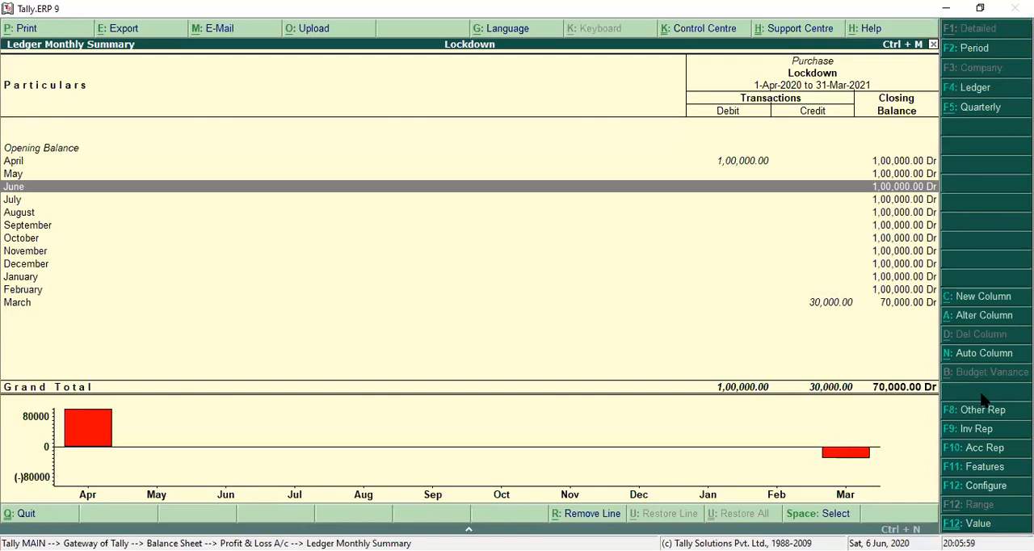
{"action": "key", "text": "Up"}
{"action": "key", "text": "Up"}
{"action": "key", "text": "Return"}
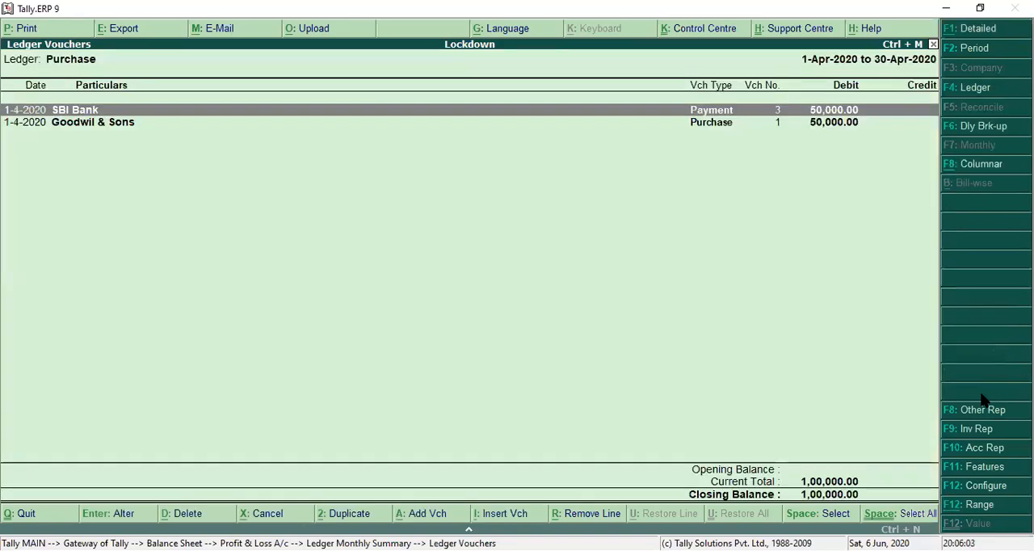
Inspect the SBI Bank payment voucher, quit it without changes and return to the Balance Sheet.
{"action": "key", "text": "Return"}
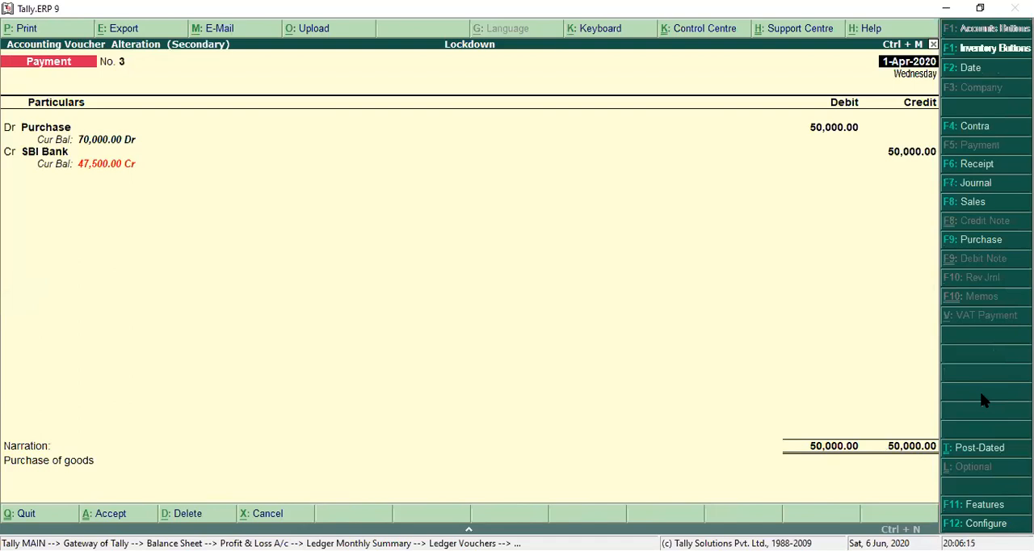
{"action": "key", "text": "Escape"}
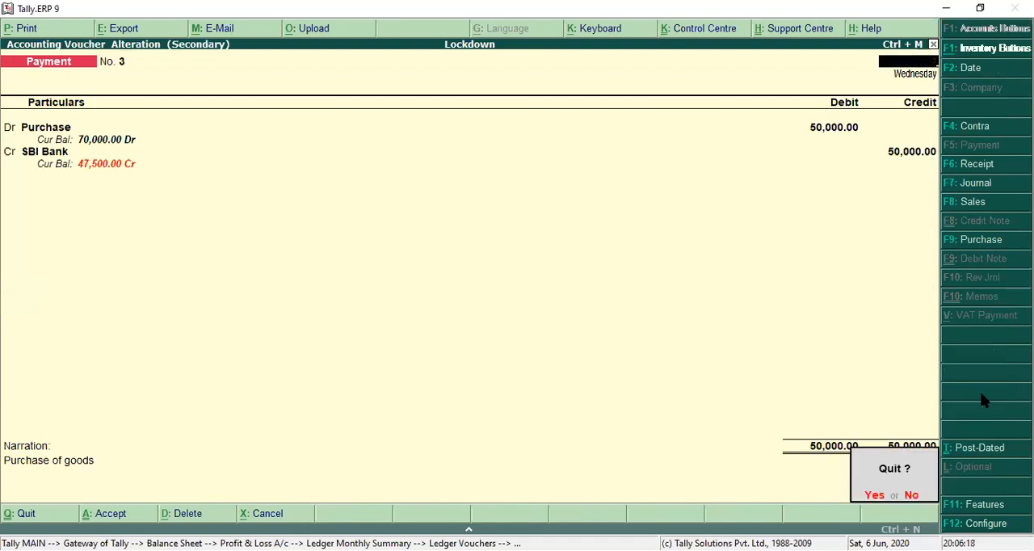
{"action": "key", "text": "Return"}
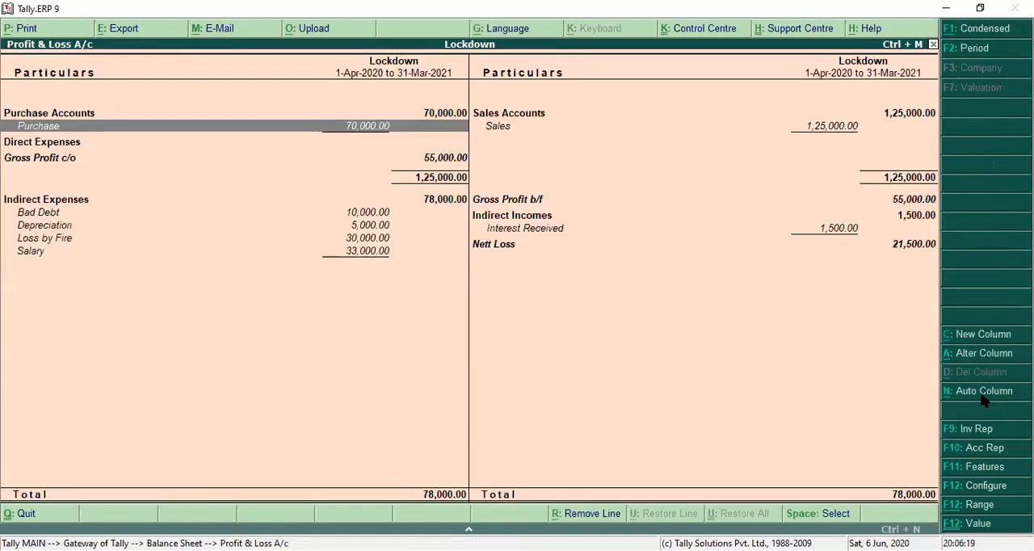
{"action": "key", "text": "Escape"}
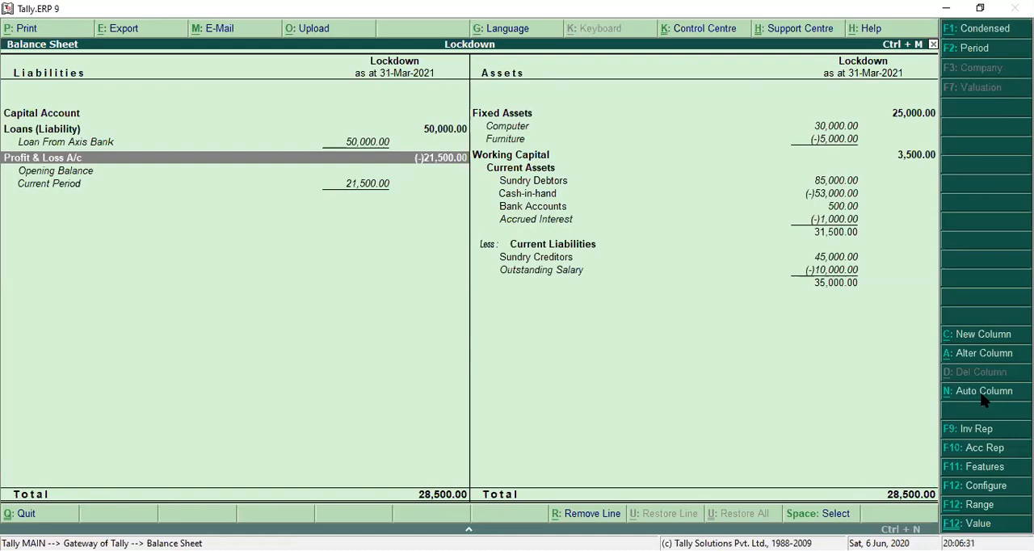
Drill down from Current Liabilities through Sundry Creditors and the Satyam Infotech ledger to March's Bad Debt journal voucher.
{"action": "key", "text": "Right"}
{"action": "key", "text": "Down"}
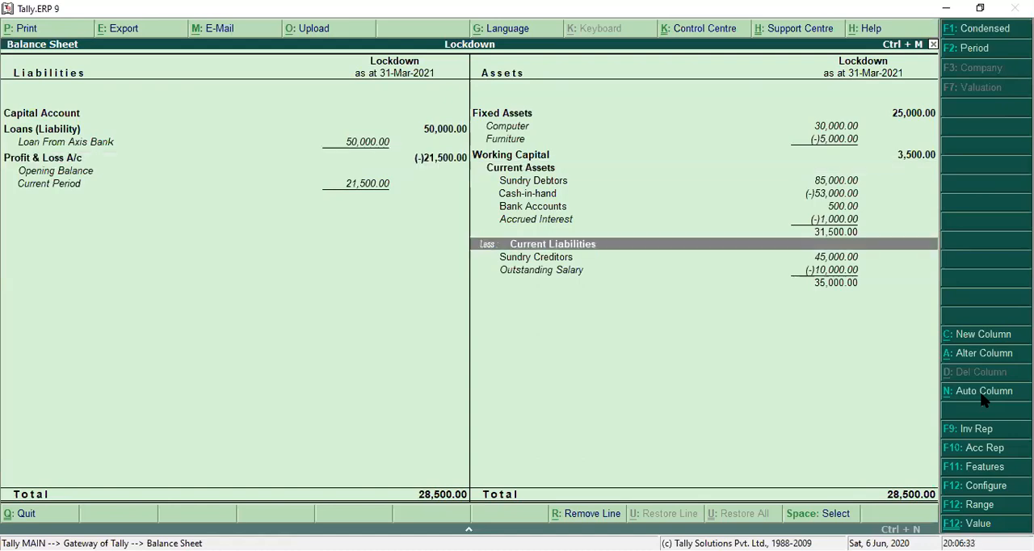
{"action": "key", "text": "Return"}
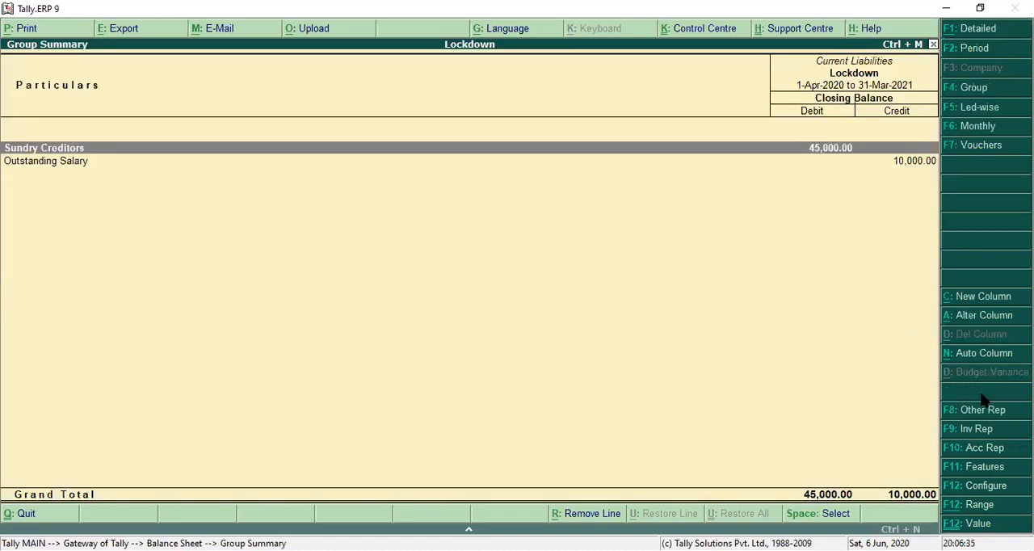
{"action": "key", "text": "Return"}
{"action": "key", "text": "Return"}
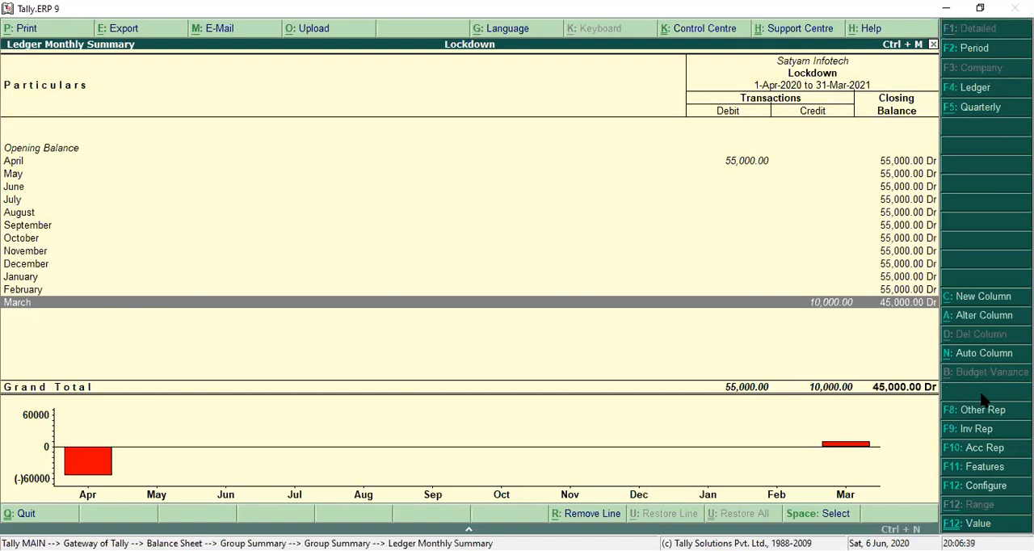
{"action": "key", "text": "Return"}
{"action": "key", "text": "Return"}
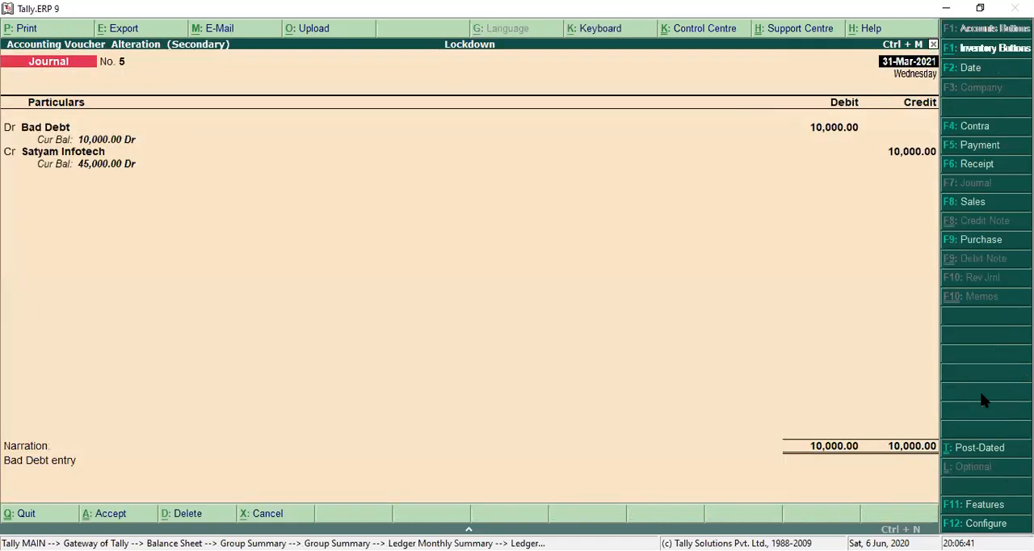
Close the journal voucher and the Satyam Infotech and group summaries to get back to the Balance Sheet.
{"action": "key", "text": "Escape"}
{"action": "key", "text": "Escape"}
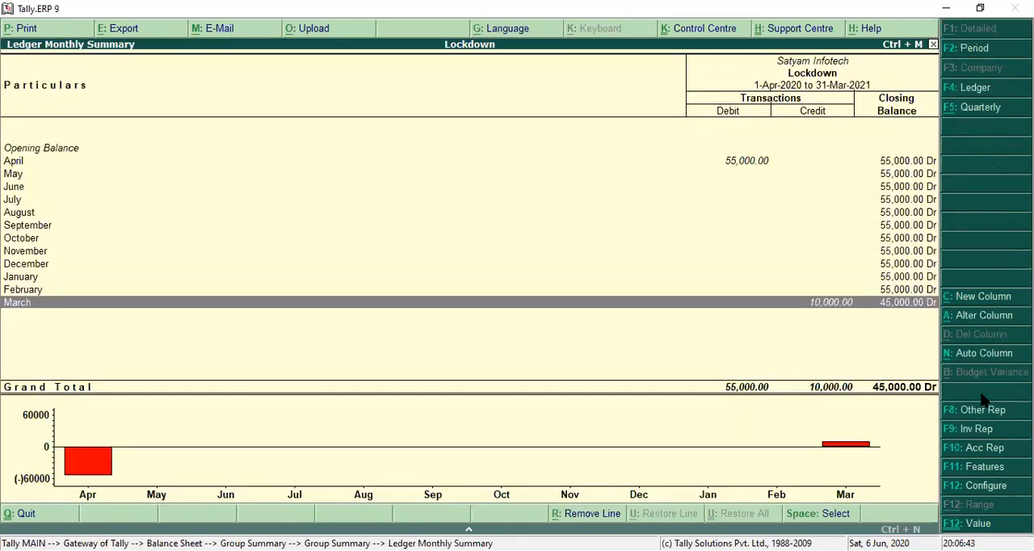
{"action": "key", "text": "Escape"}
{"action": "key", "text": "Escape"}
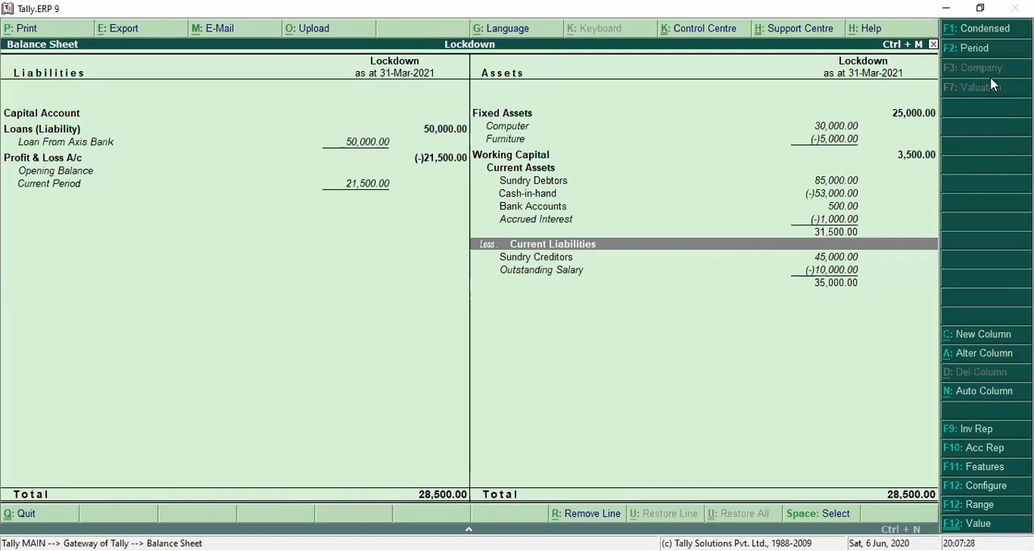
Change the Balance Sheet's period to run from 1-4-2020 to 30-6-2020.
{"action": "left_click", "coordinate": [982, 56]}
{"action": "key", "text": "Return"}
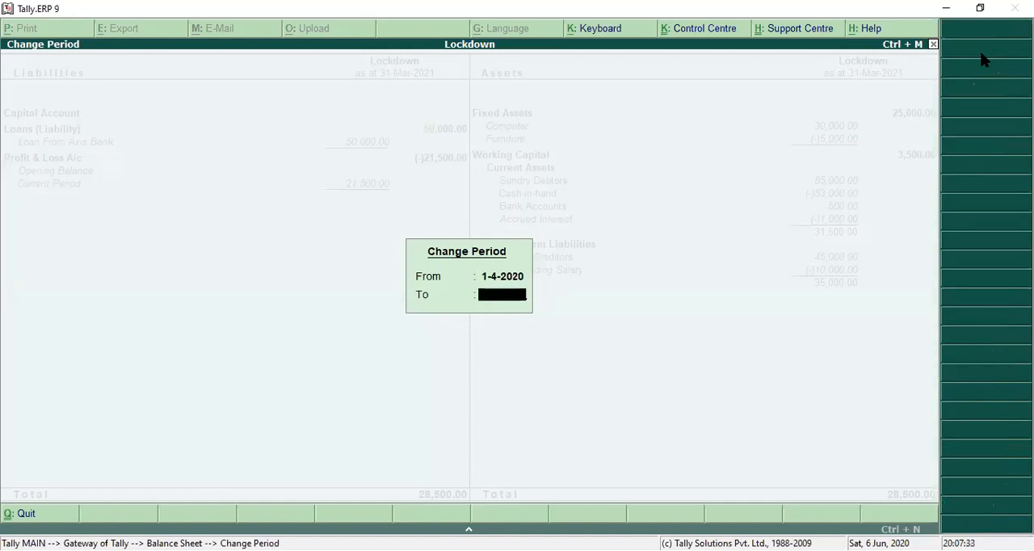
{"action": "type", "text": "30-6"}
{"action": "key", "text": "Return"}
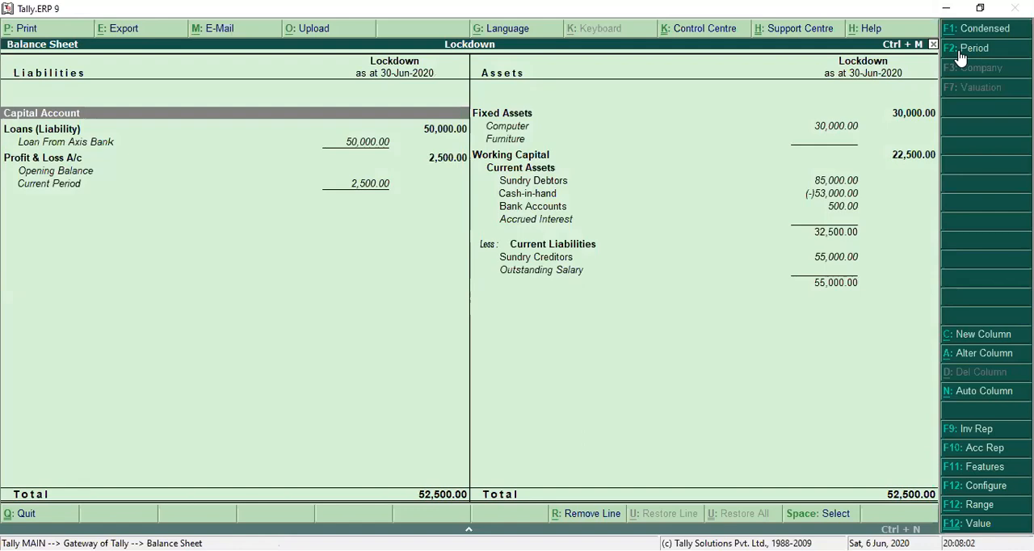
Drill down from the Balance Sheet into the Profit & Loss A/c and show it in detailed format.
{"action": "key", "text": "Down"}
{"action": "key", "text": "Down"}
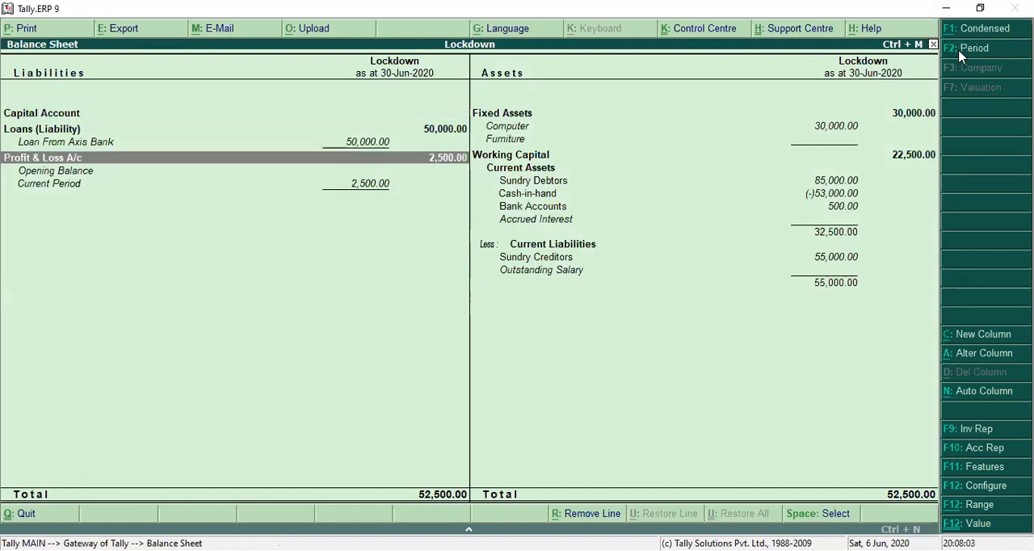
{"action": "key", "text": "Return"}
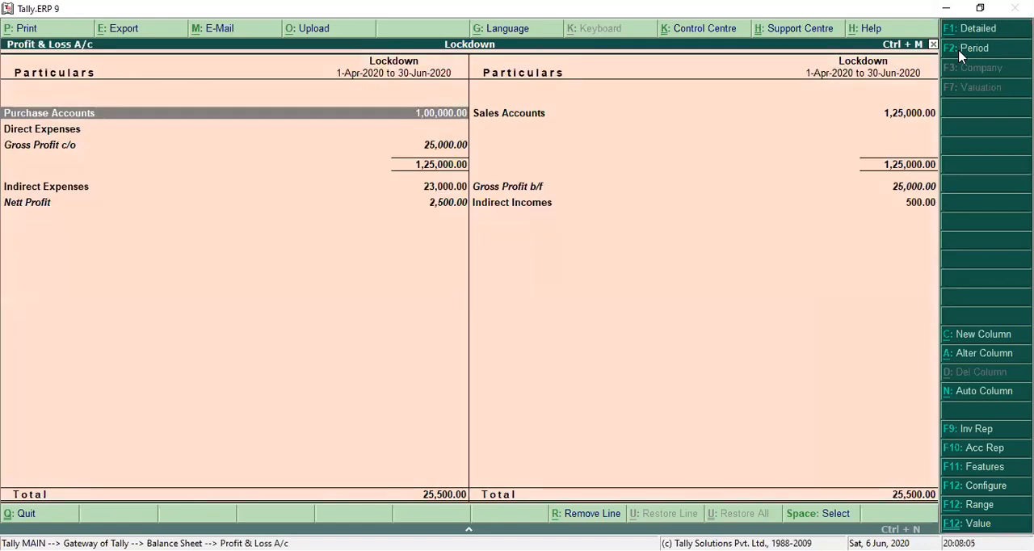
{"action": "key", "text": "alt+F1"}
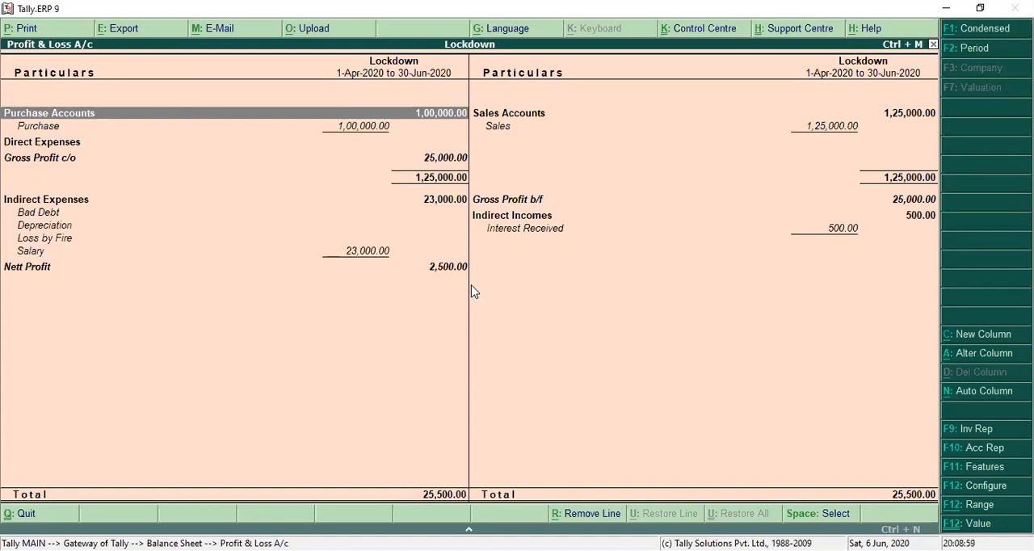
Toggle the Balance Sheet between condensed and detailed formats, and reopen its Profit & Loss A/c in detailed format.
{"action": "key", "text": "Escape"}
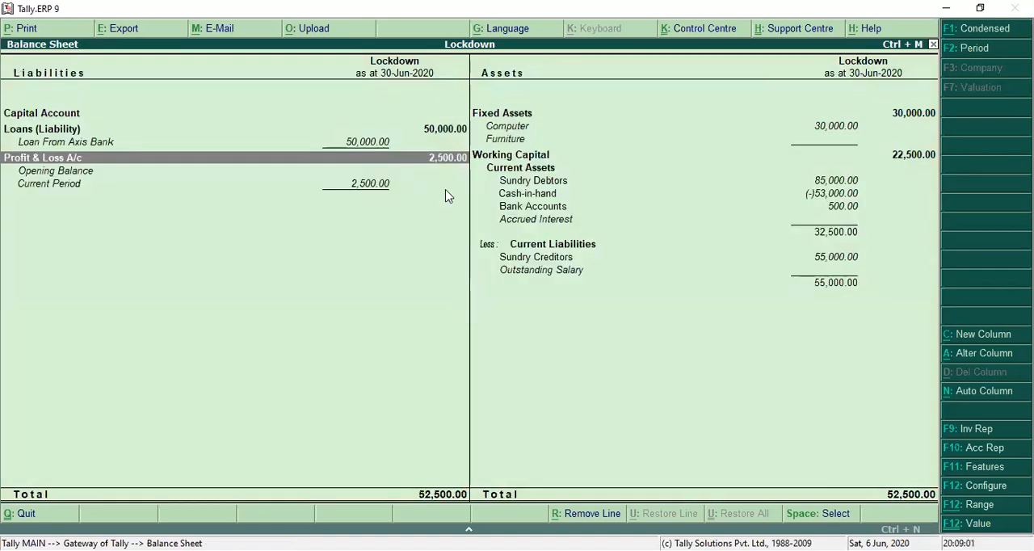
{"action": "key", "text": "alt+F1"}
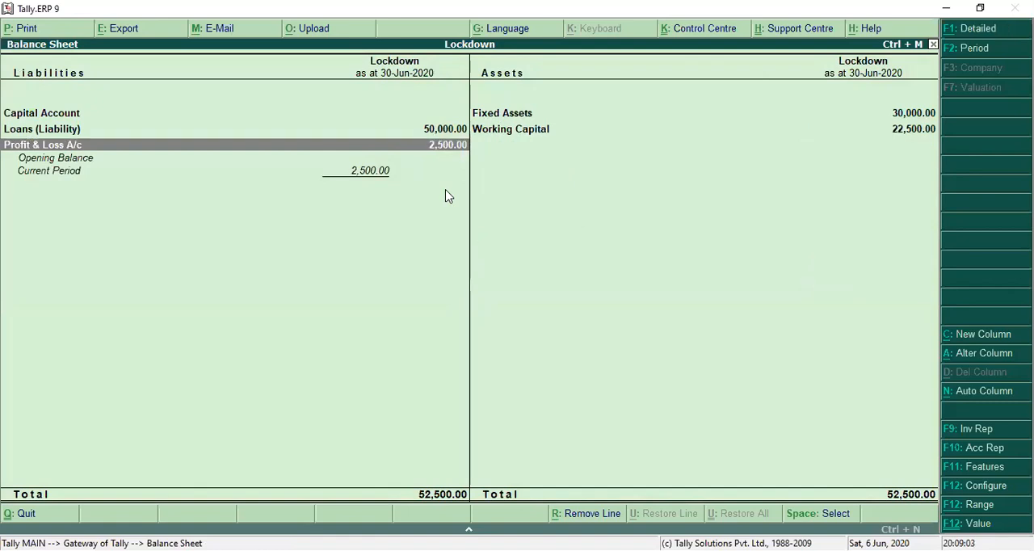
{"action": "key", "text": "alt+F1"}
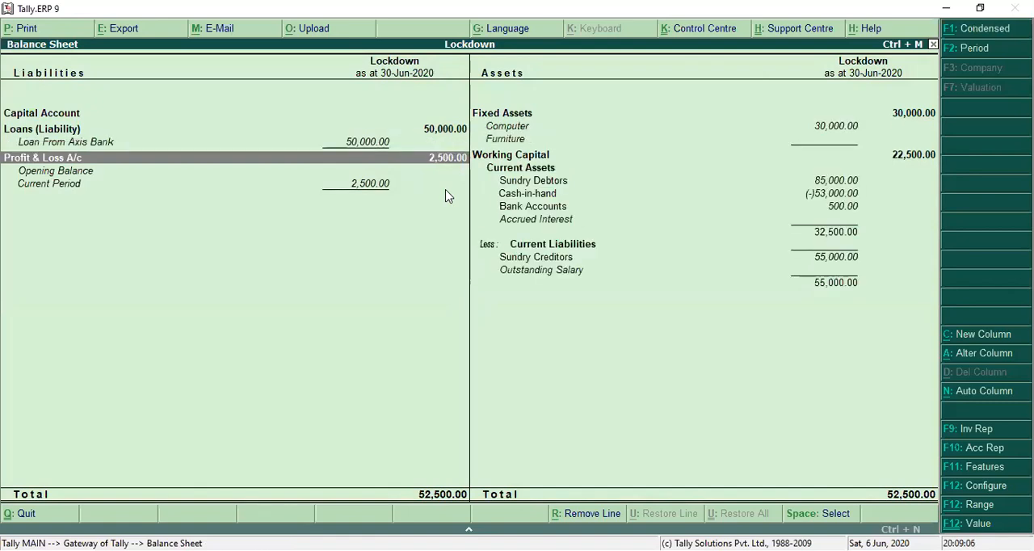
{"action": "key", "text": "Return"}
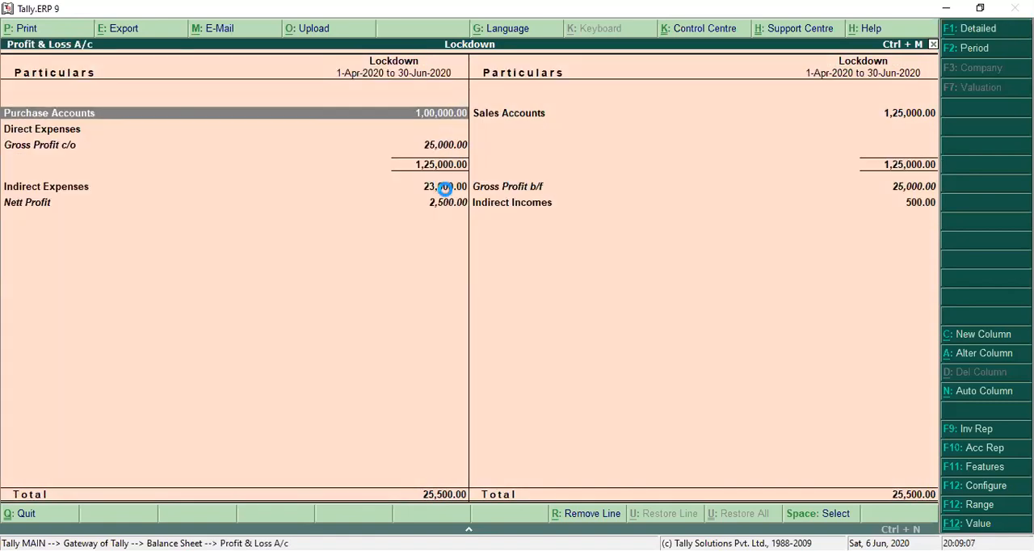
{"action": "key", "text": "alt+F1"}
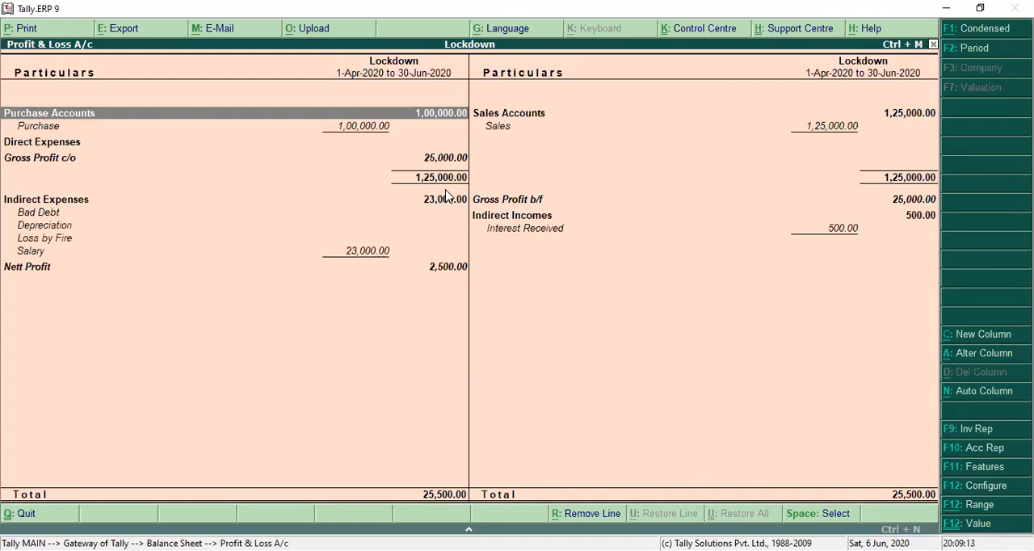
Set Show with Gross Profit to No in the Profit & Loss A/c configuration.
{"action": "left_click", "coordinate": [975, 488]}
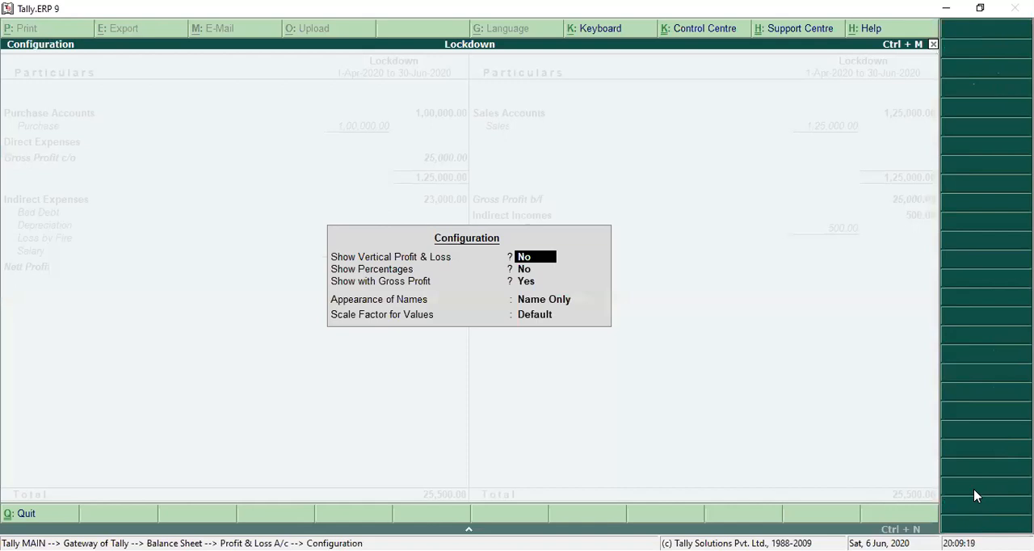
{"action": "key", "text": "Return"}
{"action": "key", "text": "Return"}
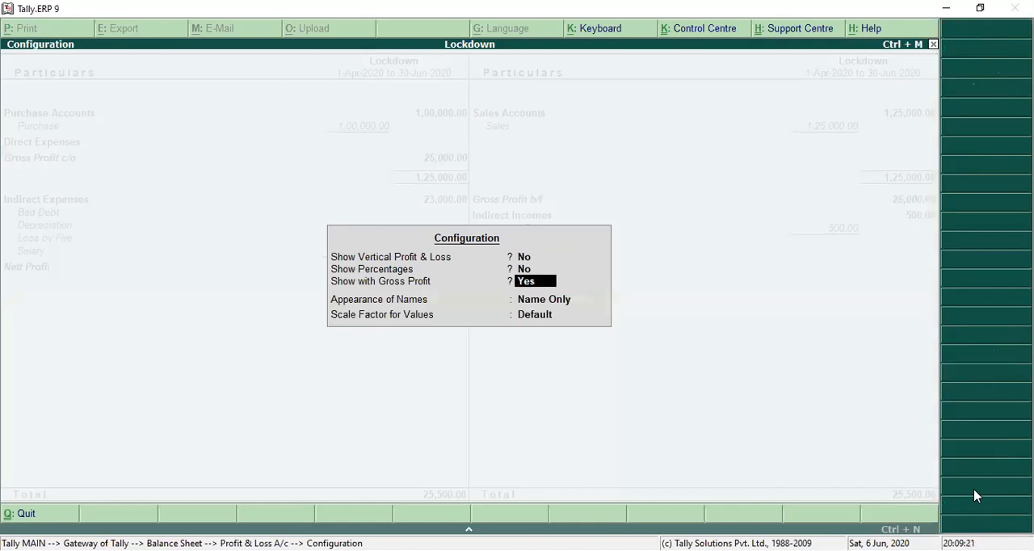
{"action": "type", "text": "n"}
{"action": "key", "text": "Return"}
{"action": "key", "text": "Return"}
{"action": "key", "text": "Return"}
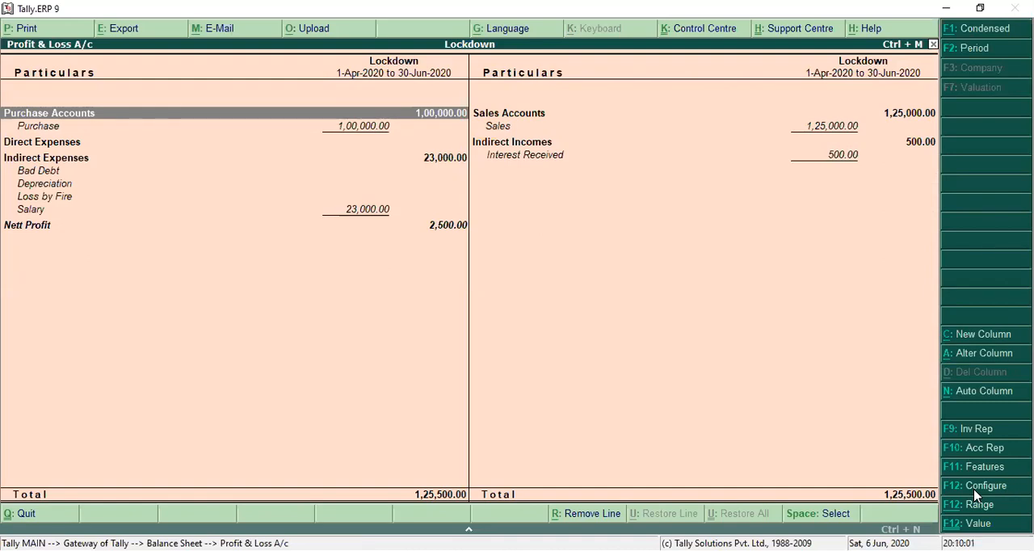
Set Show with Gross Profit to Yes in the Profit & Loss A/c configuration.
{"action": "left_click", "coordinate": [974, 493]}
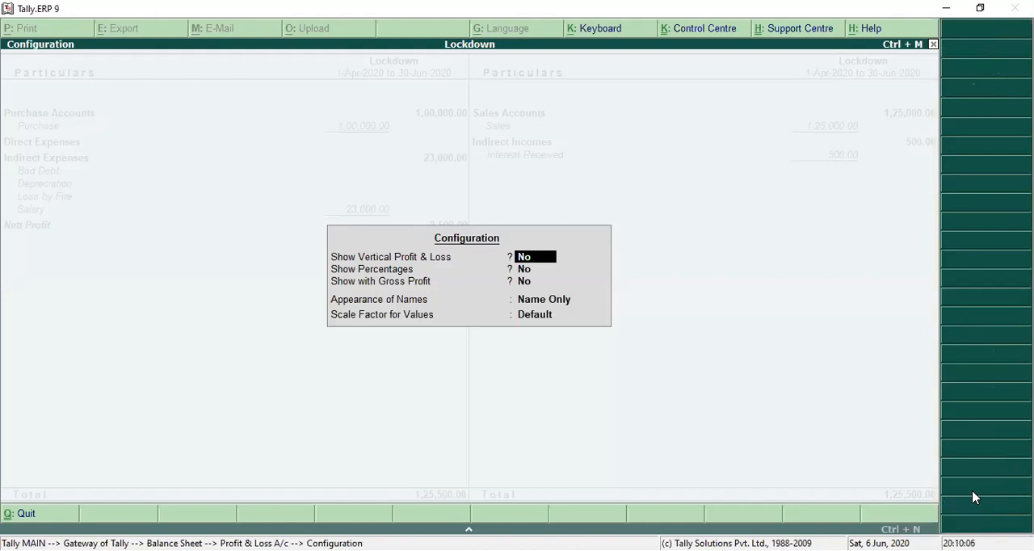
{"action": "key", "text": "Return"}
{"action": "key", "text": "Return"}
{"action": "type", "text": "y"}
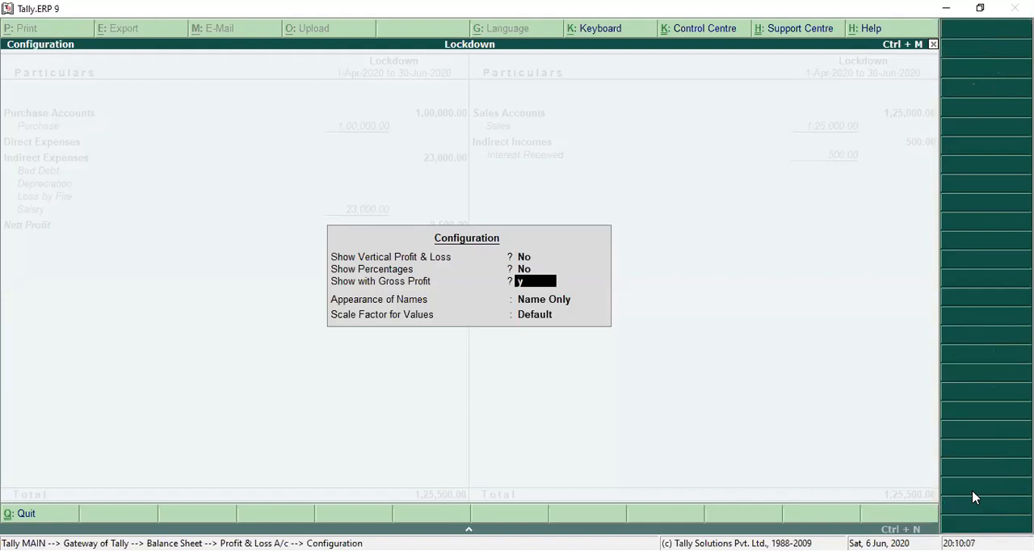
{"action": "key", "text": "ctrl+a"}
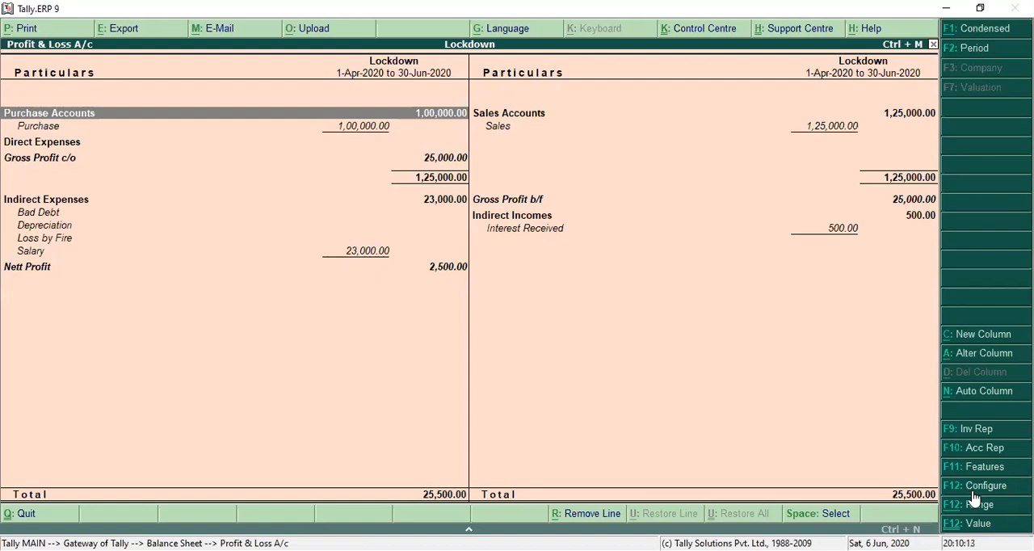
Examine the zoomed print preview of the two-sided Profit & Loss A/c and close it without printing.
{"action": "key", "text": "alt+p"}
{"action": "key", "text": "Return"}
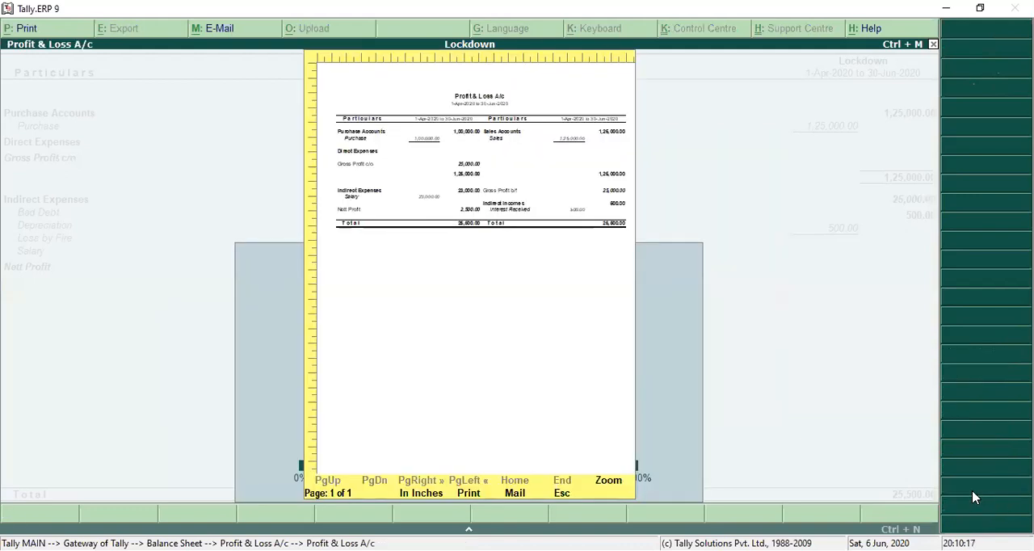
{"action": "key", "text": "Return"}
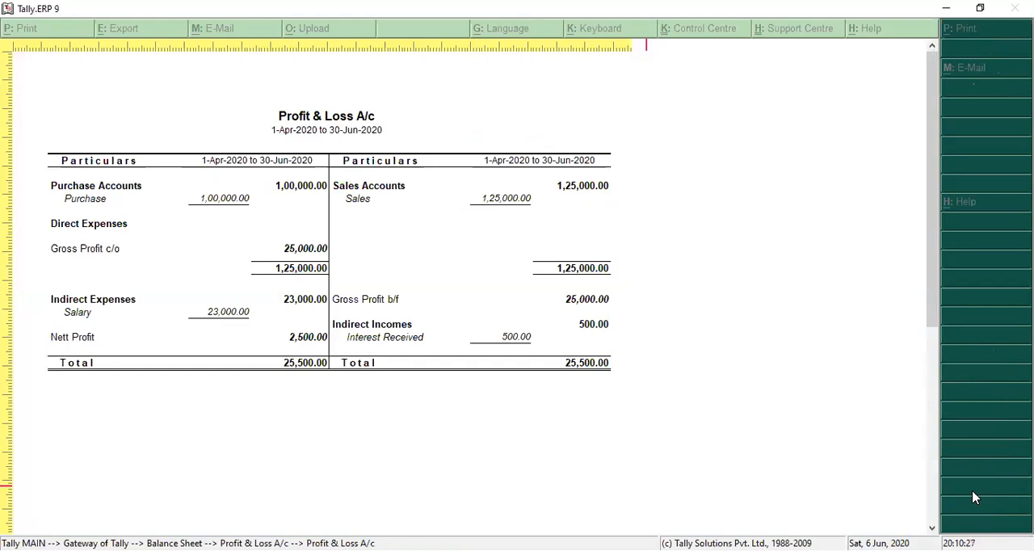
{"action": "key", "text": "Escape"}
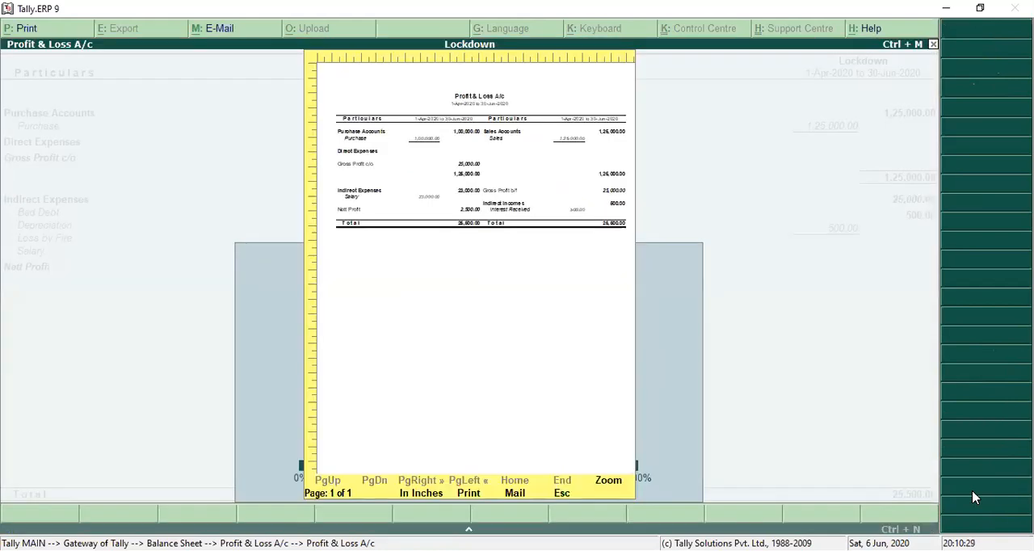
{"action": "key", "text": "Escape"}
Set Show Vertical Profit & Loss to Yes in the report's configuration.
{"action": "left_click", "coordinate": [973, 492]}
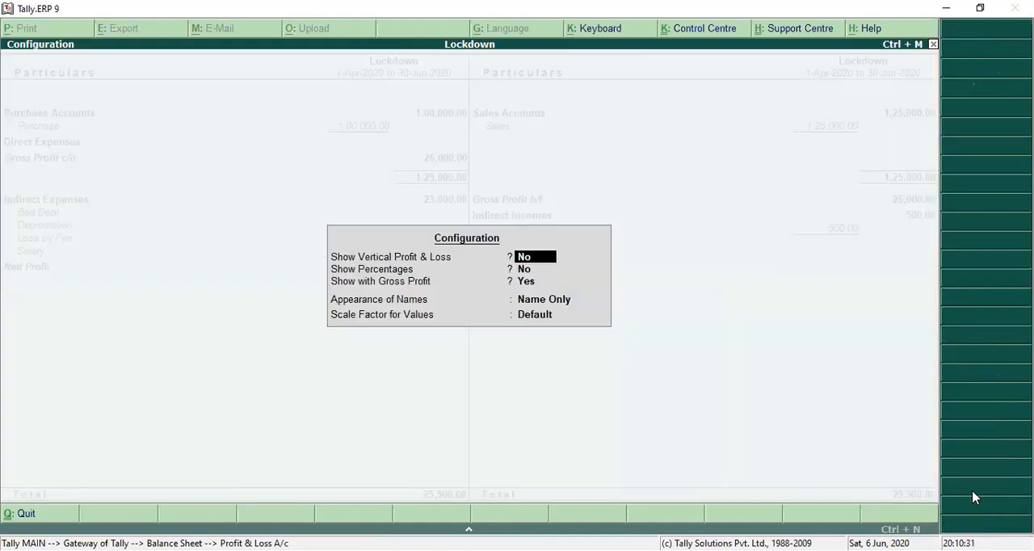
{"action": "type", "text": "y"}
{"action": "key", "text": "ctrl+a"}
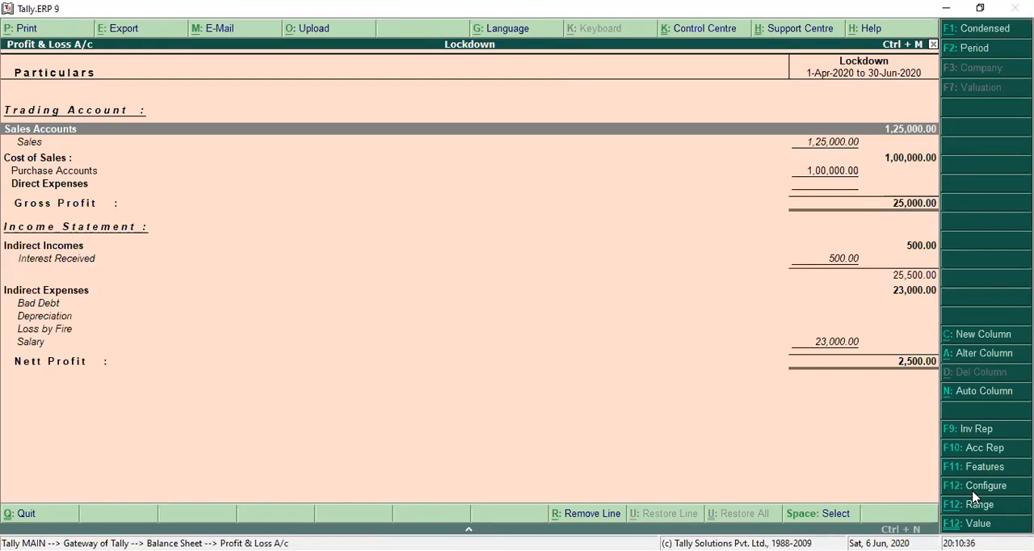
Examine the zoomed print preview of the vertical Profit & Loss A/c and return to the Balance Sheet.
{"action": "key", "text": "Down"}
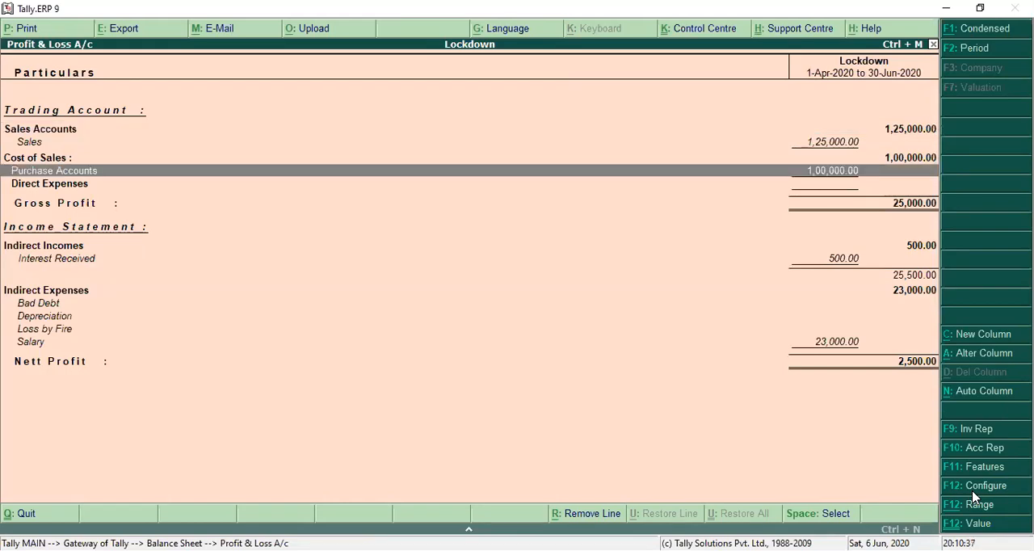
{"action": "key", "text": "alt+p"}
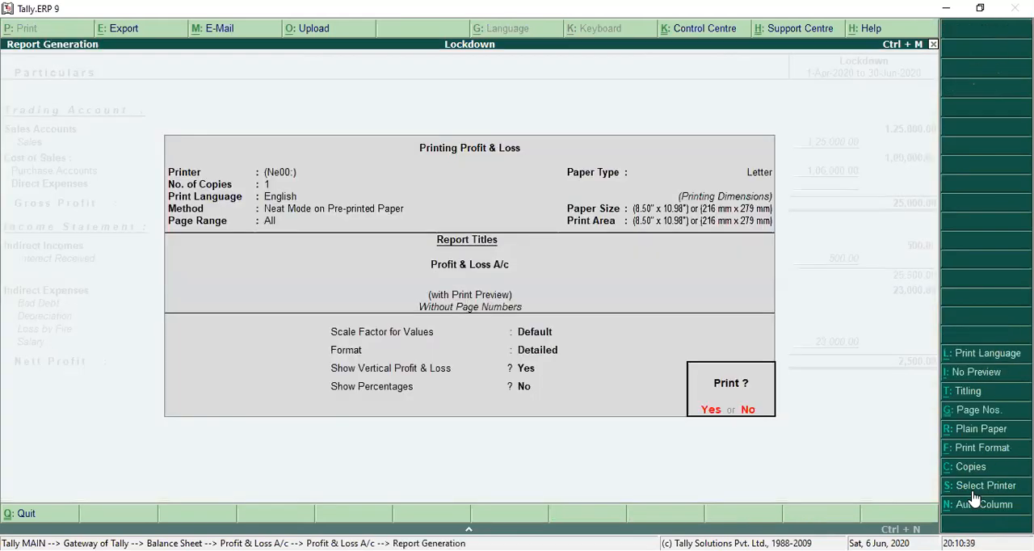
{"action": "key", "text": "Return"}
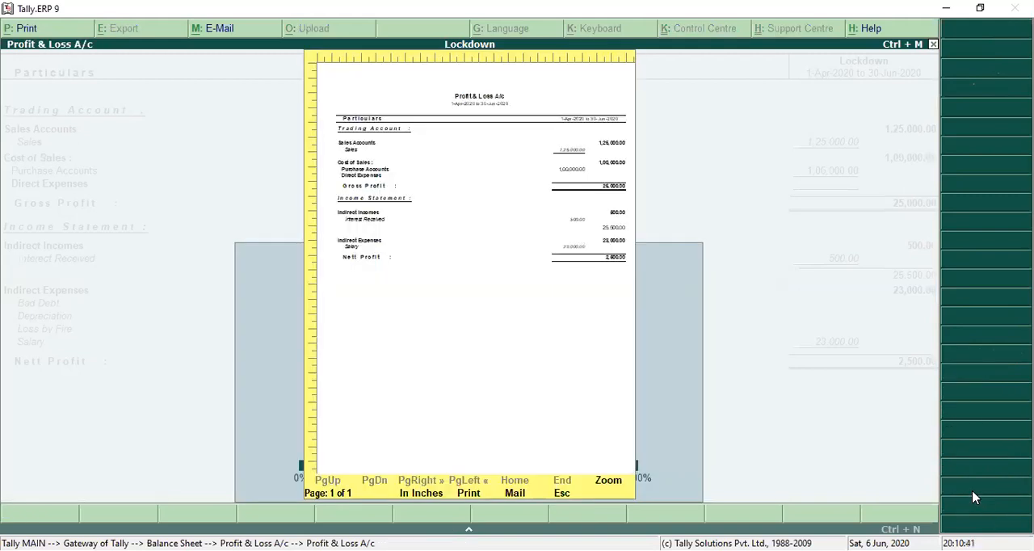
{"action": "key", "text": "alt+z"}
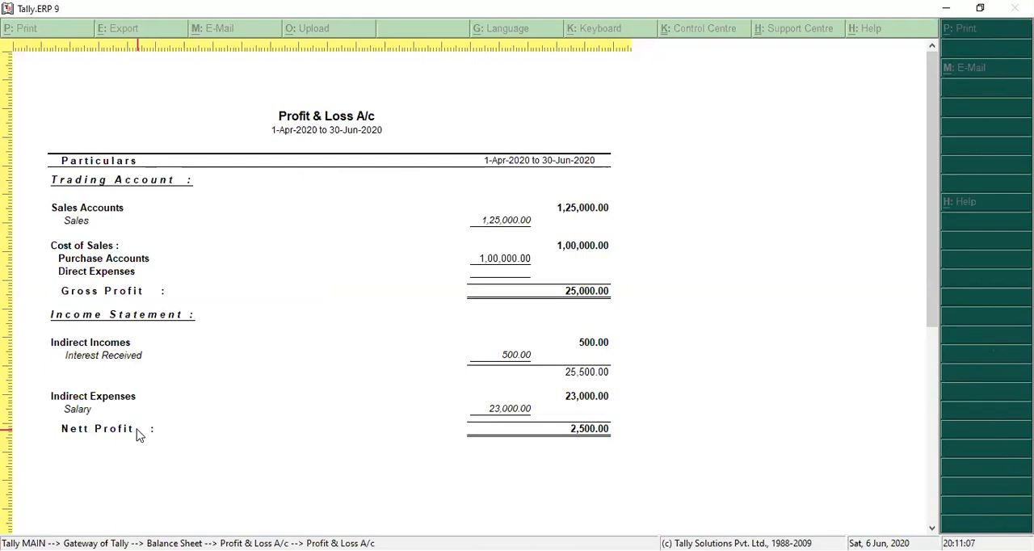
{"action": "key", "text": "Return"}
{"action": "key", "text": "Escape"}
{"action": "key", "text": "Escape"}
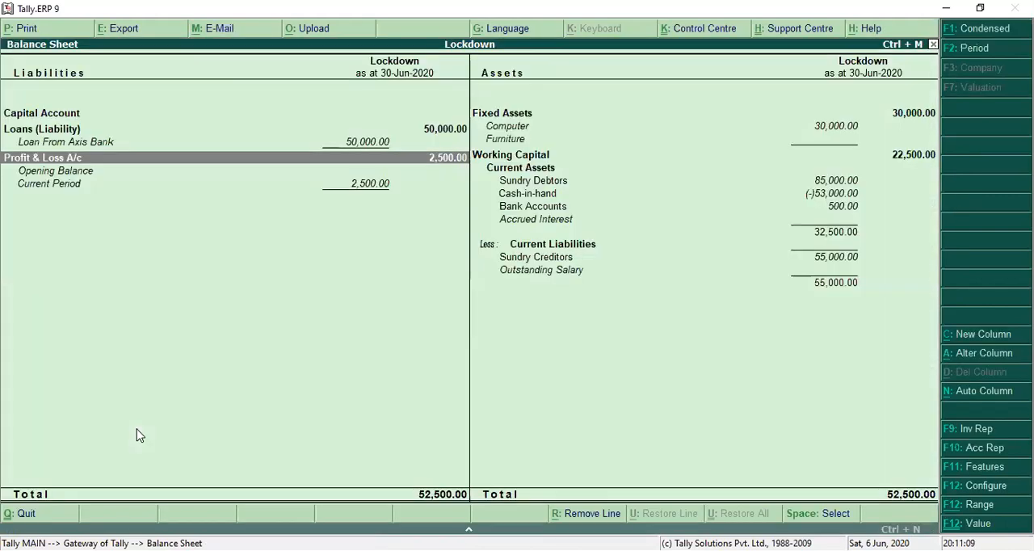
Leave the Balance Sheet, view the Profit & Loss A/c from the Gateway of Tally and close it again.
{"action": "key", "text": "Escape"}
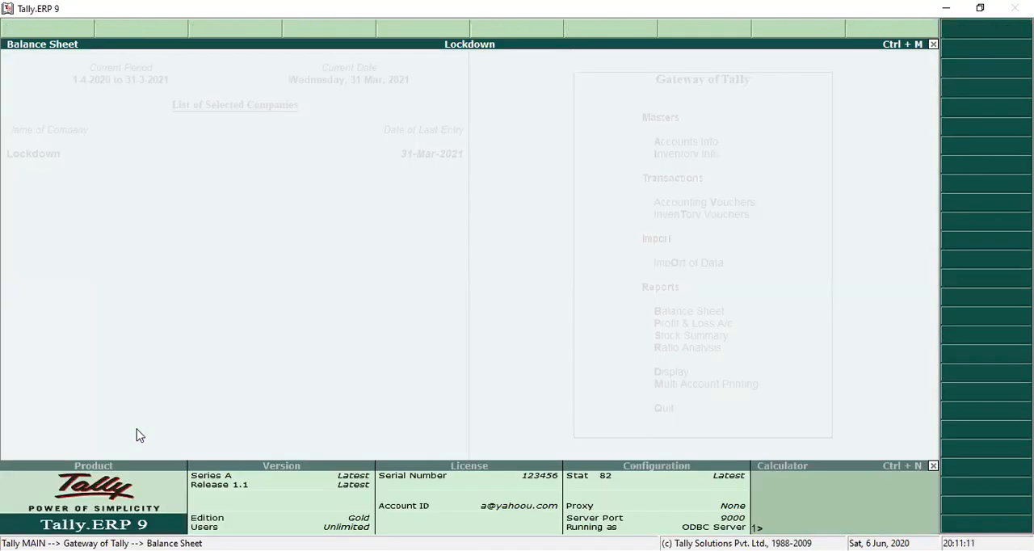
{"action": "key", "text": "Return"}
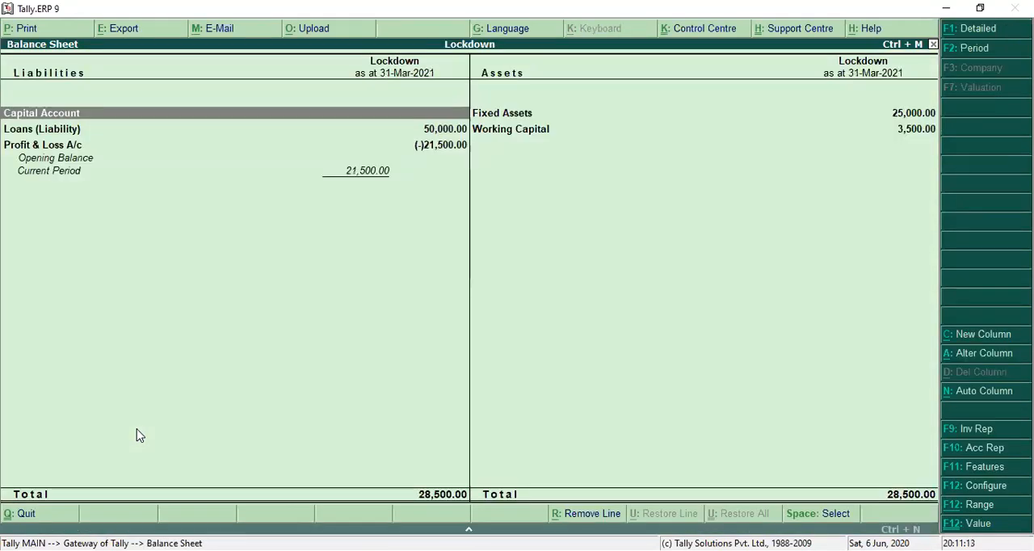
{"action": "key", "text": "Escape"}
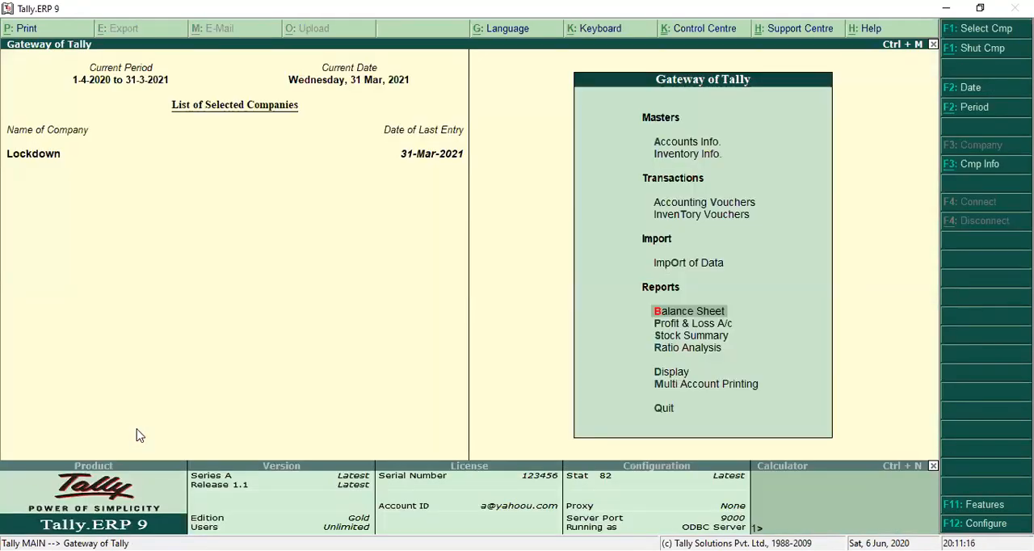
{"action": "key", "text": "Down"}
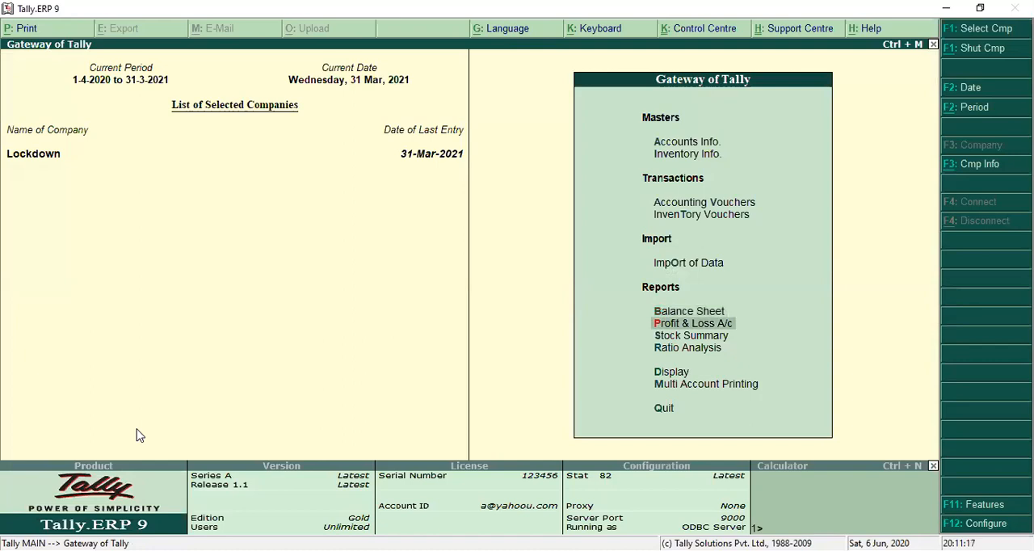
{"action": "key", "text": "Return"}
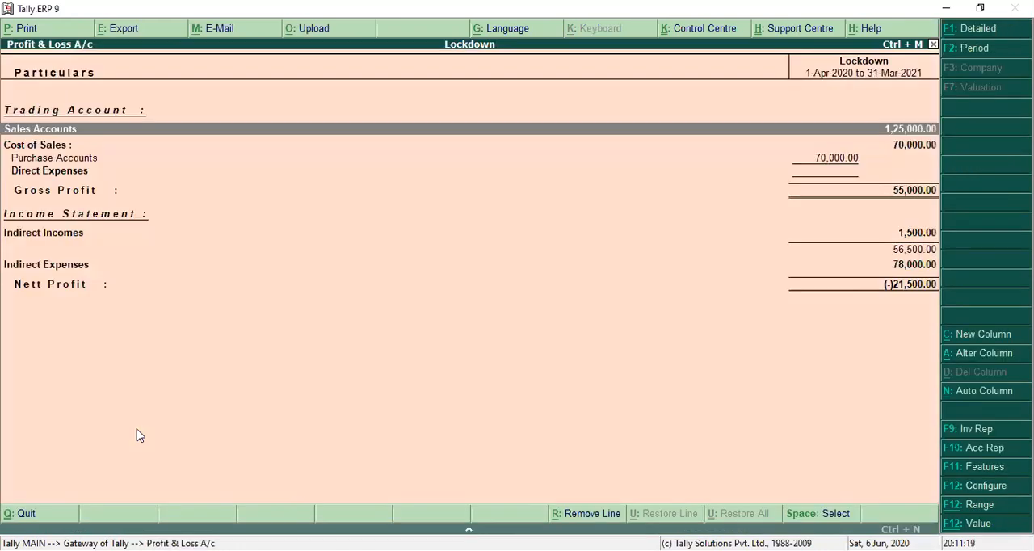
{"action": "key", "text": "Escape"}
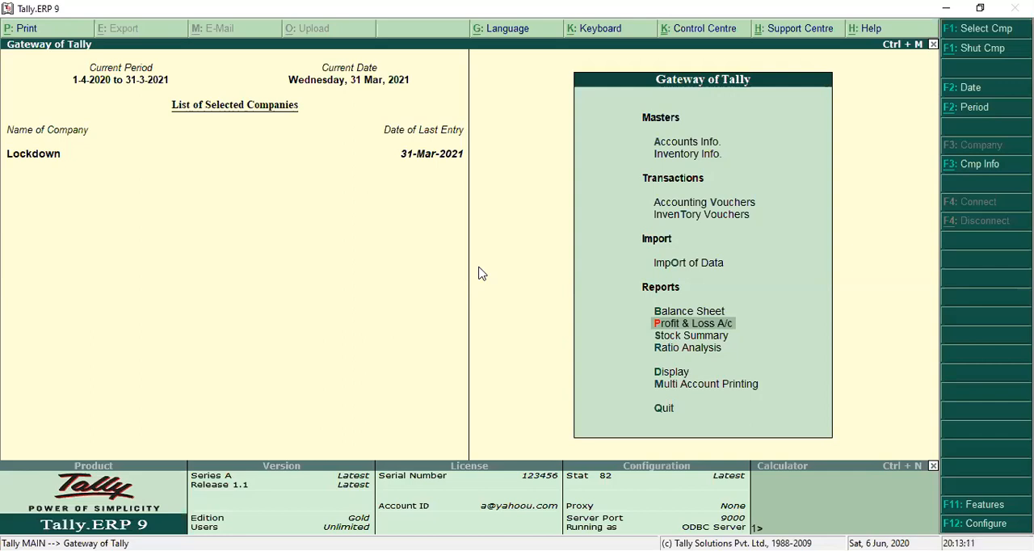
View the Balance Sheet as at 31-Mar-2021 in detailed format and return to the Gateway of Tally.
{"action": "key", "text": "b"}
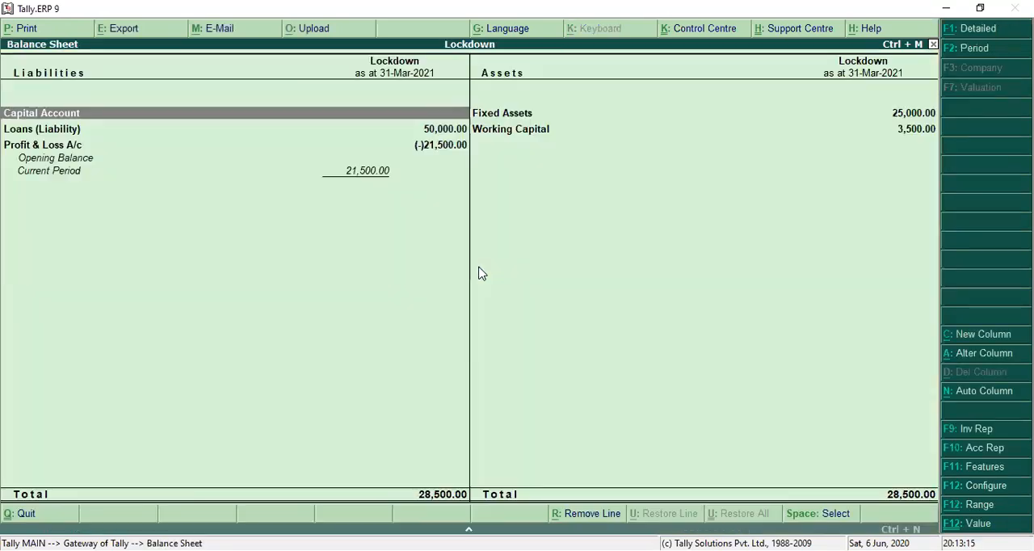
{"action": "key", "text": "alt+F1"}
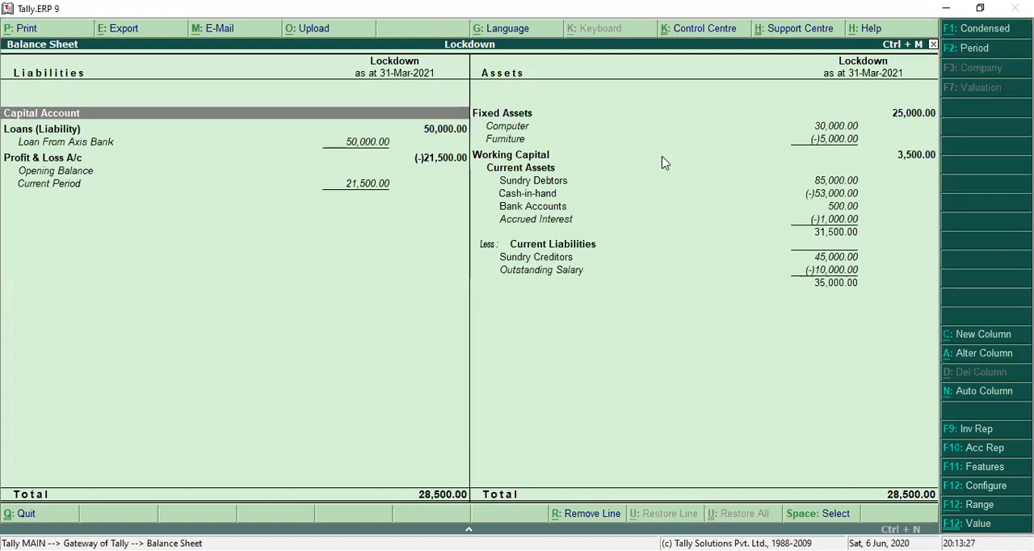
{"action": "key", "text": "Escape"}
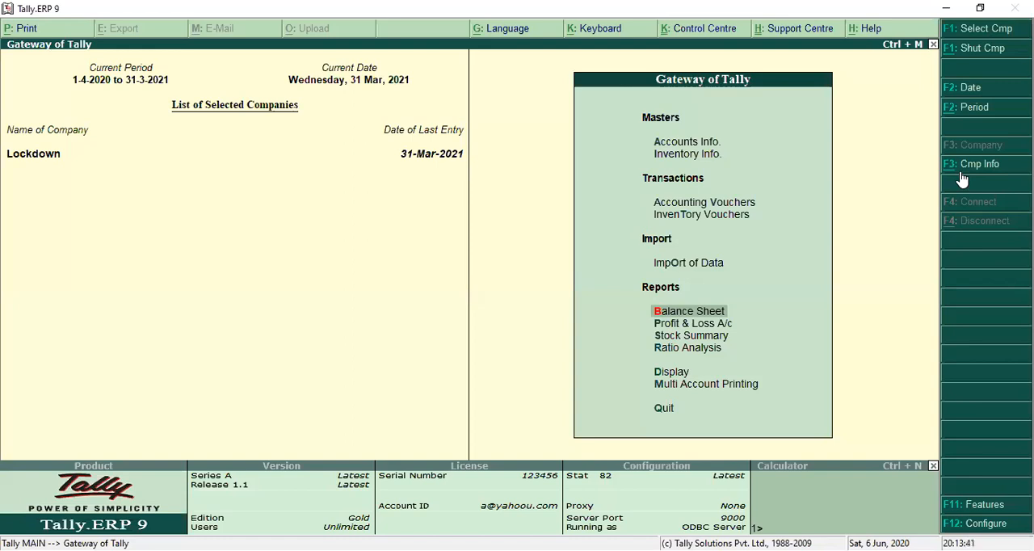
Shut the Lockdown company and open the Backup Companies on Disk screen.
{"action": "left_click", "coordinate": [965, 54]}
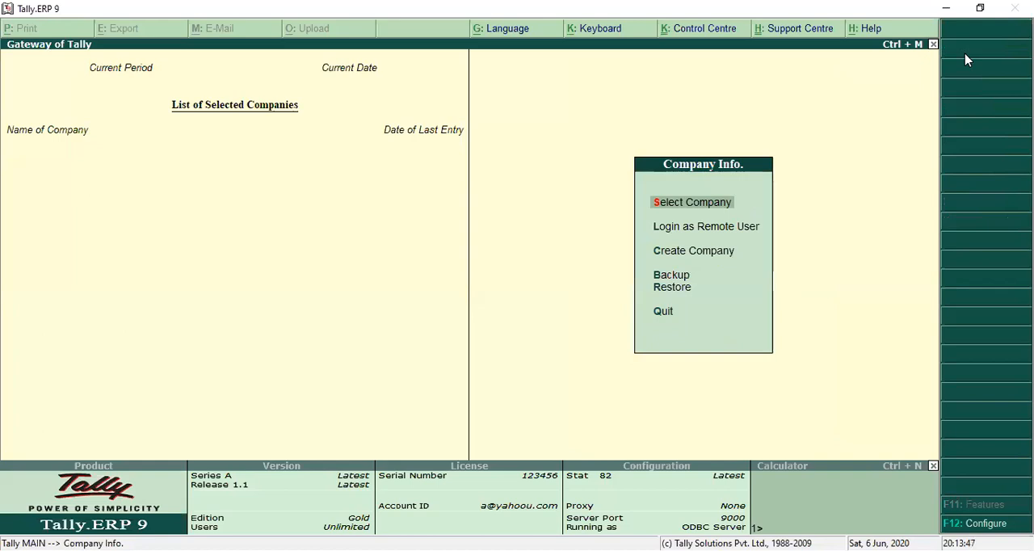
{"action": "key", "text": "b"}
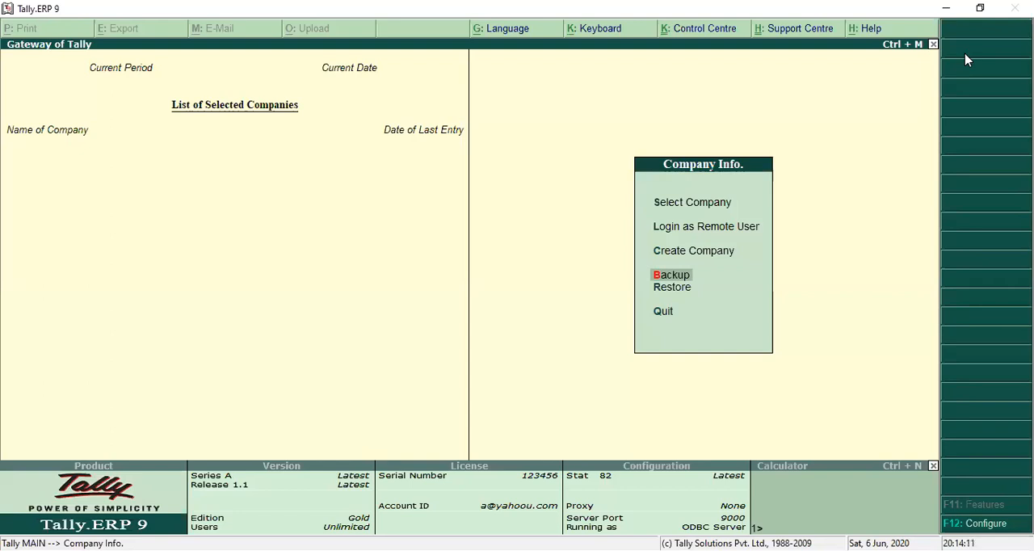
{"action": "key", "text": "Return"}
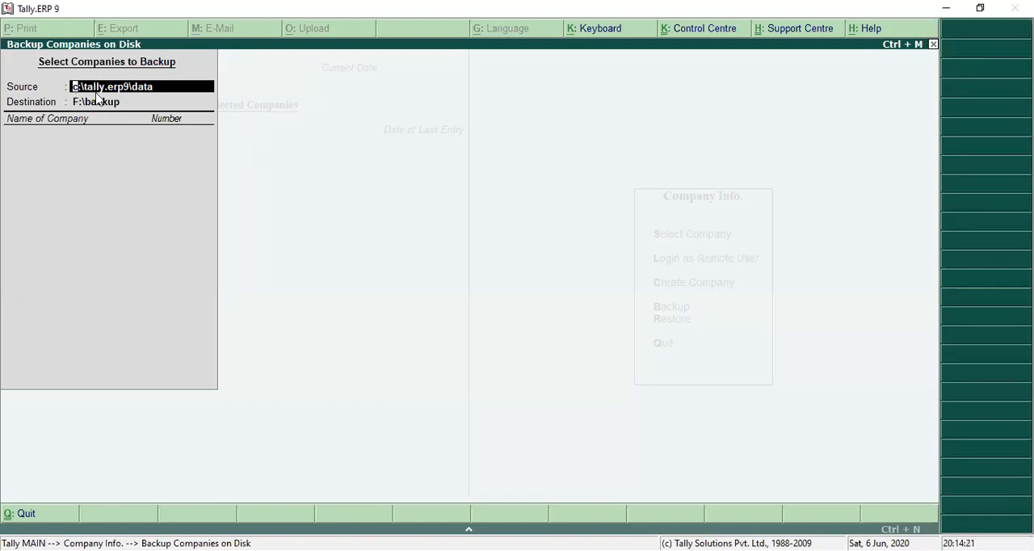
Set the backup destination to e:\megha and add the Lockdown company to the backup list.
{"action": "left_click", "coordinate": [156, 102]}
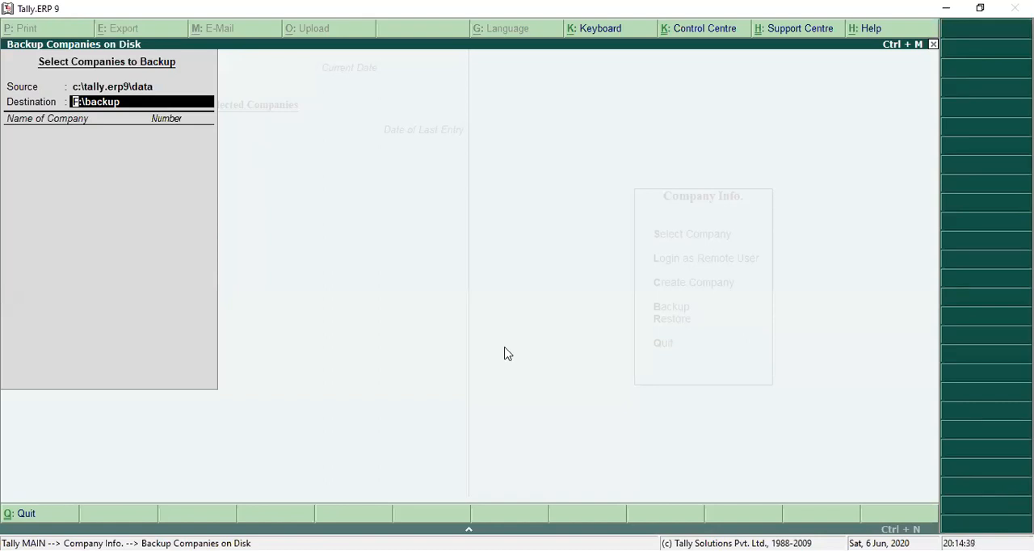
{"action": "type", "text": "e:\\"}
{"action": "key", "text": "BackSpace"}
{"action": "key", "text": "BackSpace"}
{"action": "key", "text": "BackSpace"}
{"action": "key", "text": "Return"}
{"action": "type", "text": "e:\\megha"}
{"action": "key", "text": "Return"}
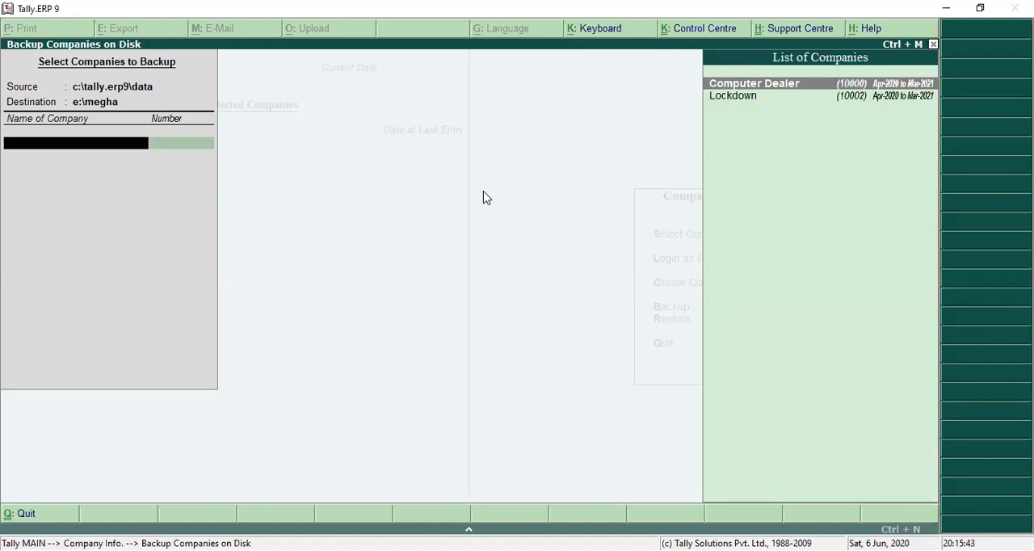
{"action": "key", "text": "Down"}
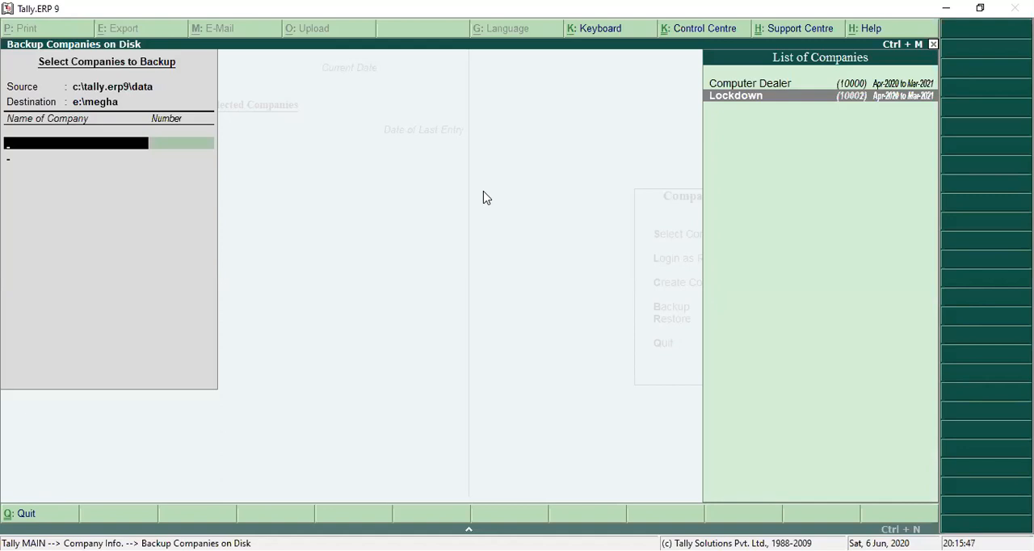
{"action": "key", "text": "Return"}
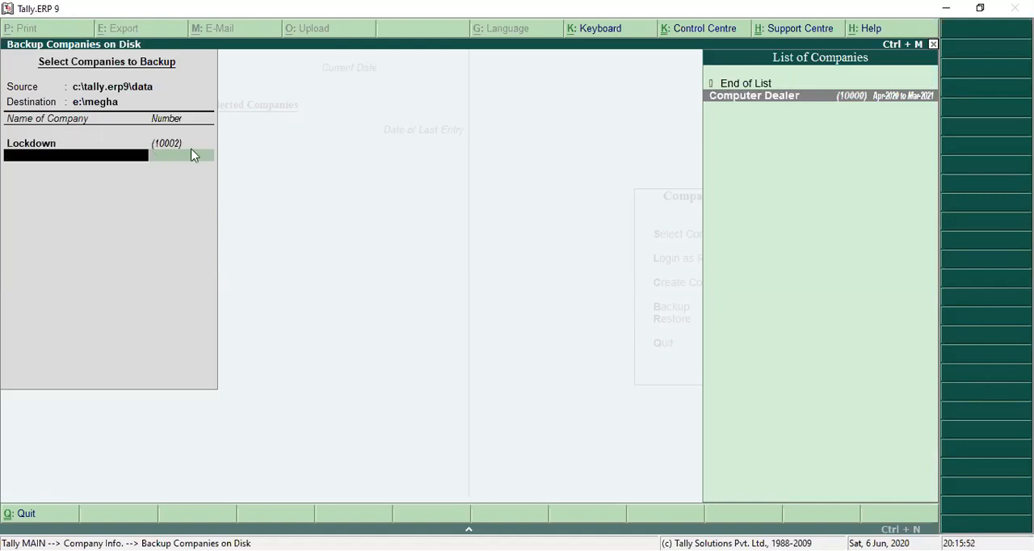
{"action": "key", "text": "Return"}
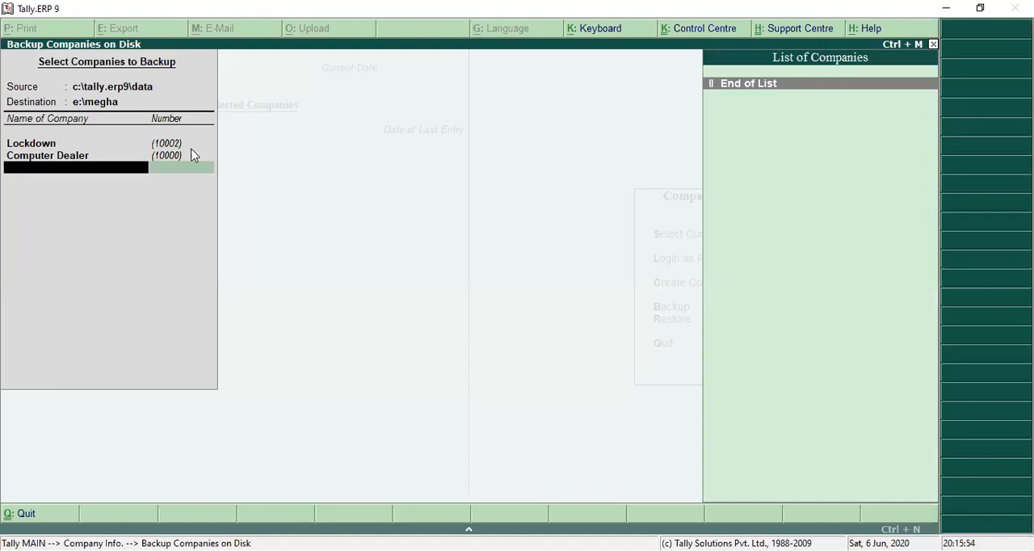
{"action": "key", "text": "Up"}
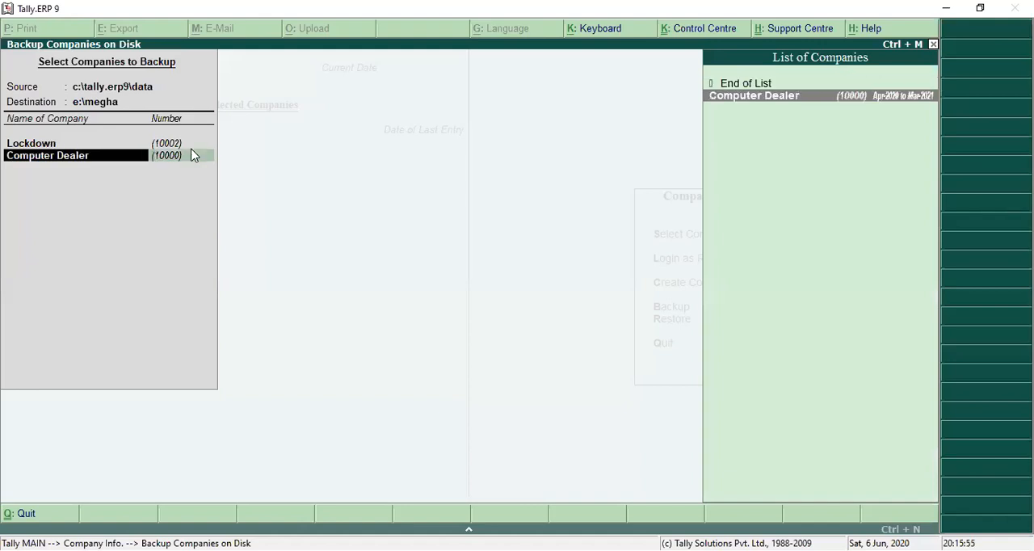
{"action": "key", "text": "Up"}
{"action": "key", "text": "Down"}
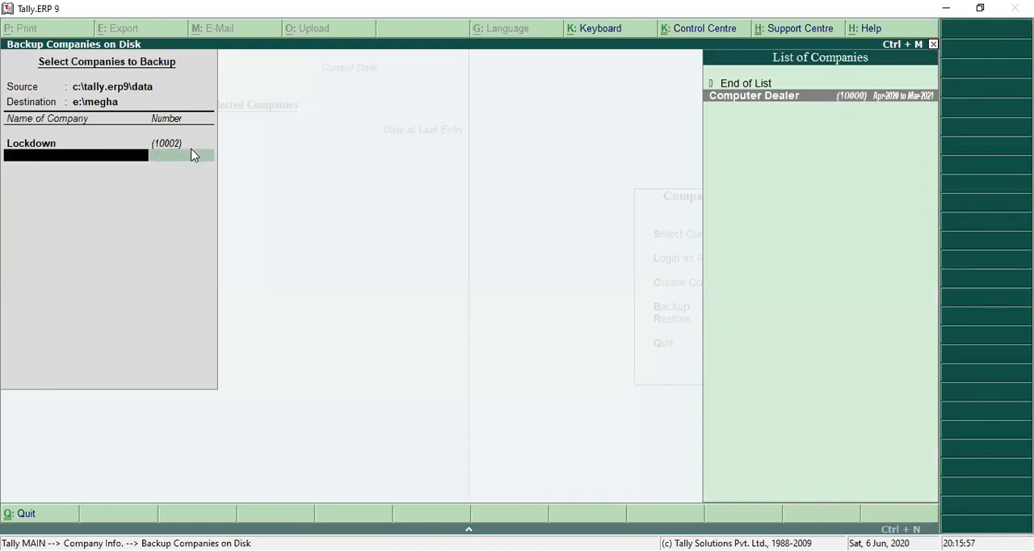
{"action": "key", "text": "Return"}
{"action": "key", "text": "Up"}
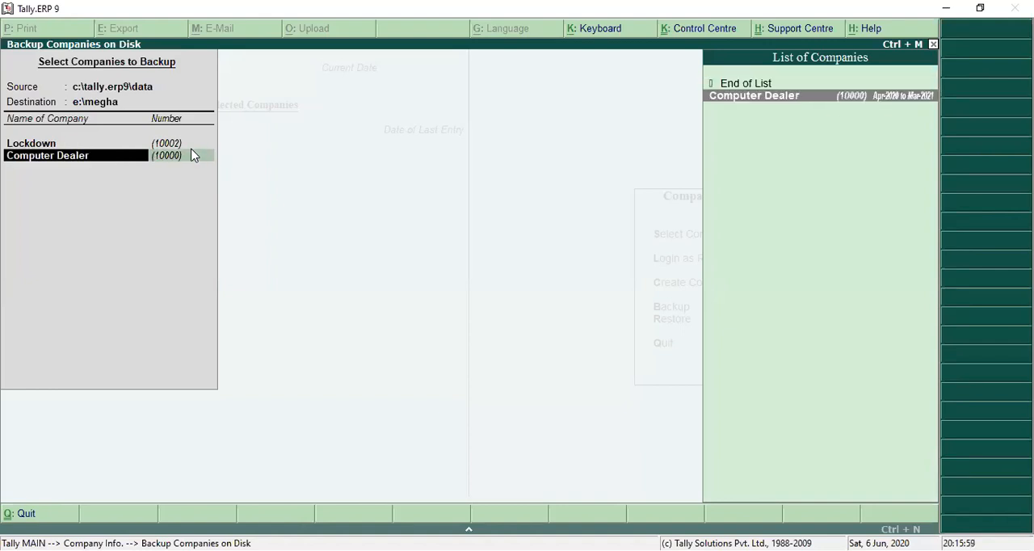
{"action": "key", "text": "BackSpace"}
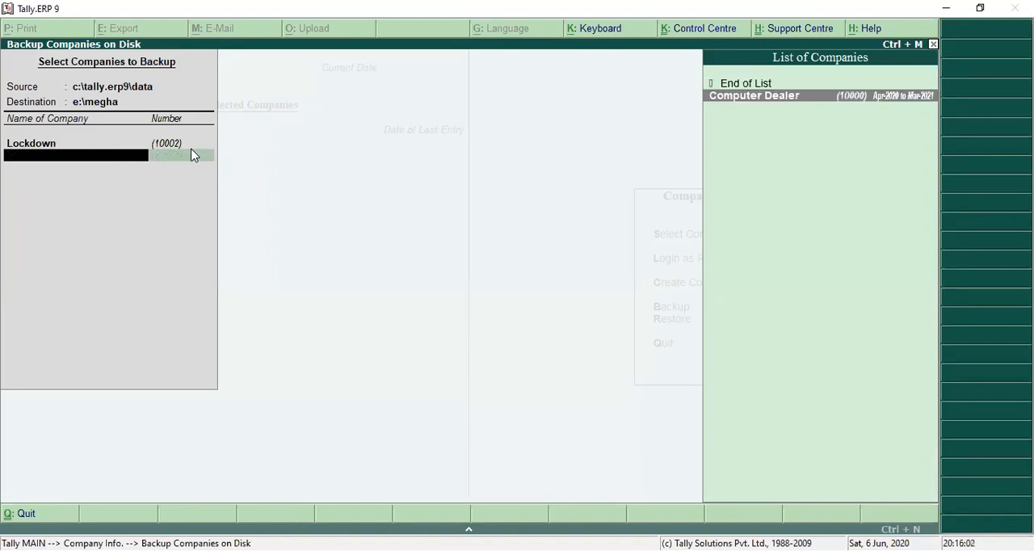
End the company selection with Lockdown only and run the backup.
{"action": "key", "text": "Return"}
{"action": "key", "text": "Return"}
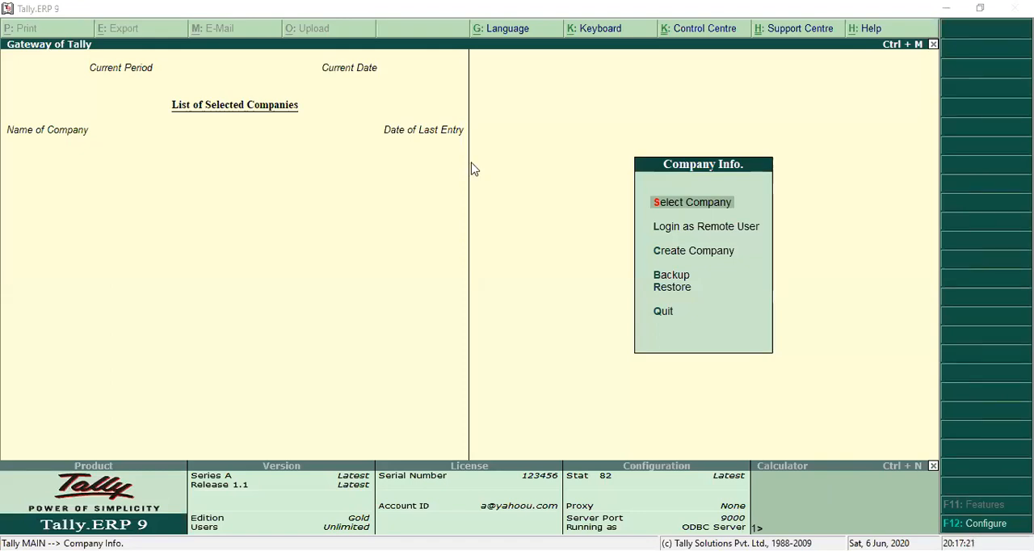
Load the Lockdown company from the c:\tally.erp9\data directory.
{"action": "key", "text": "Return"}
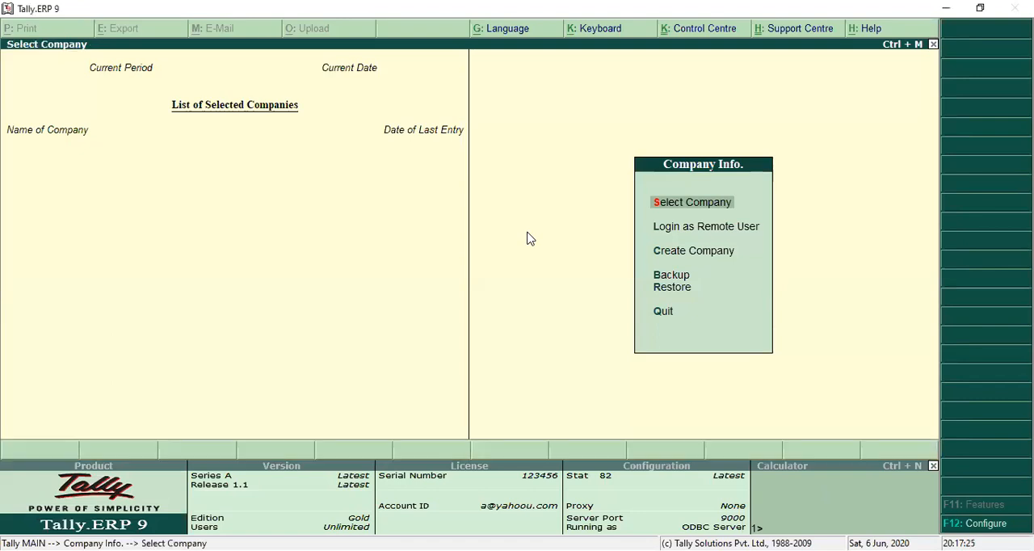
{"action": "key", "text": "Down"}
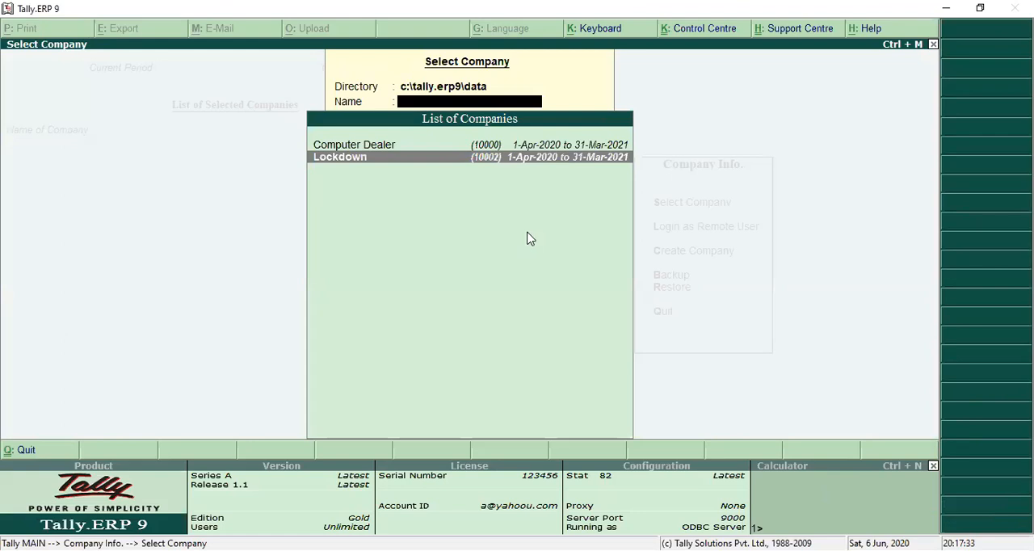
{"action": "key", "text": "Return"}
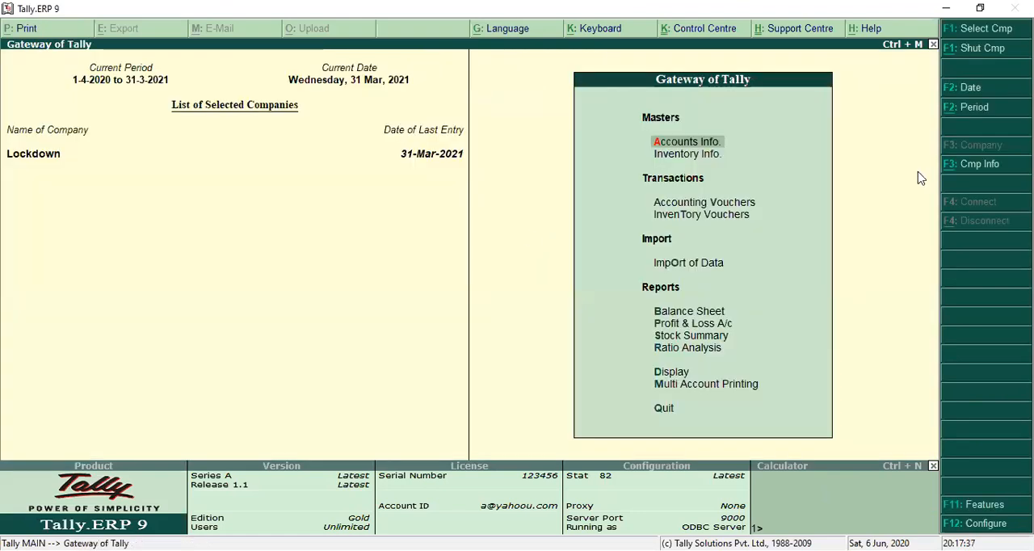
Delete the Lockdown company from its alteration screen, confirming the deletion, and check the list of selectable companies.
{"action": "left_click", "coordinate": [978, 170]}
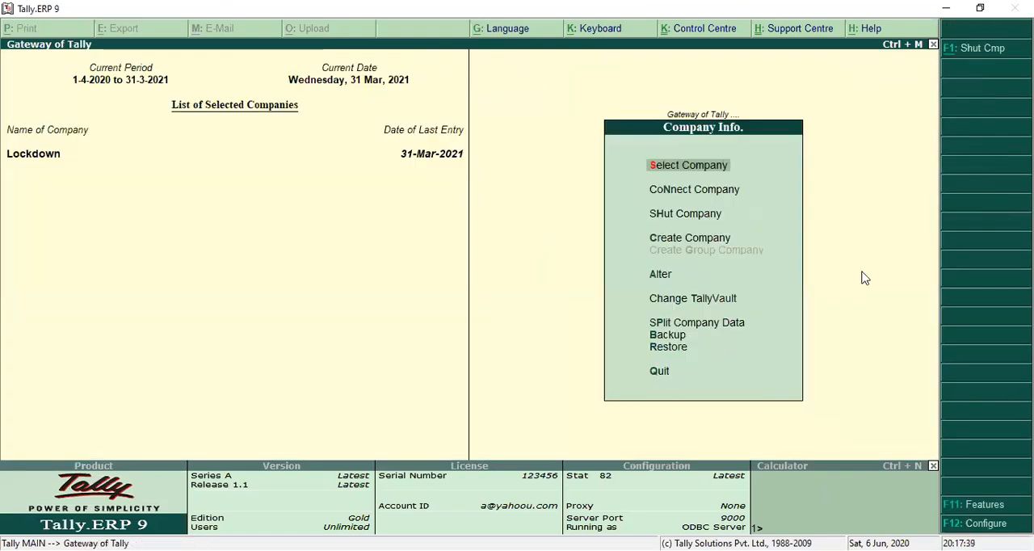
{"action": "key", "text": "a"}
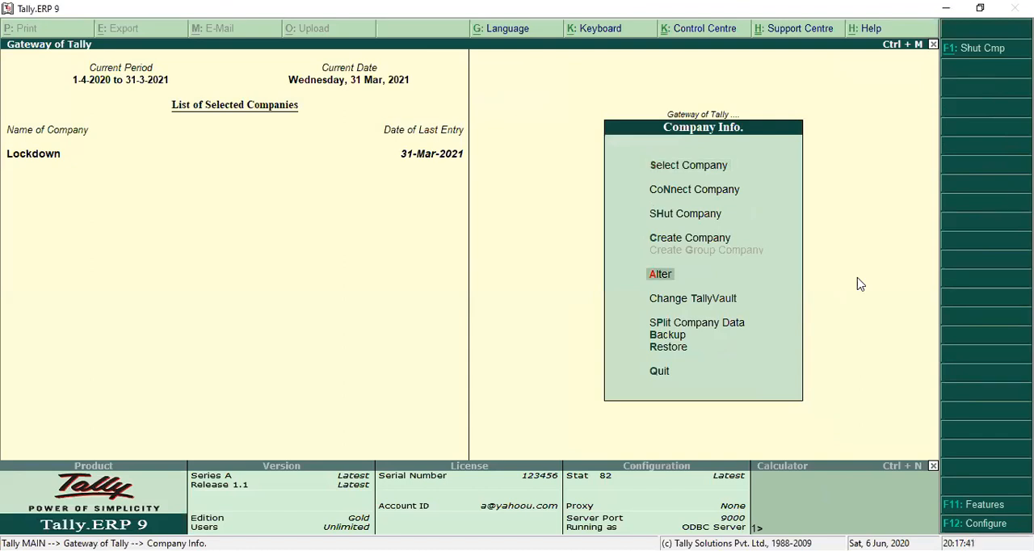
{"action": "key", "text": "Return"}
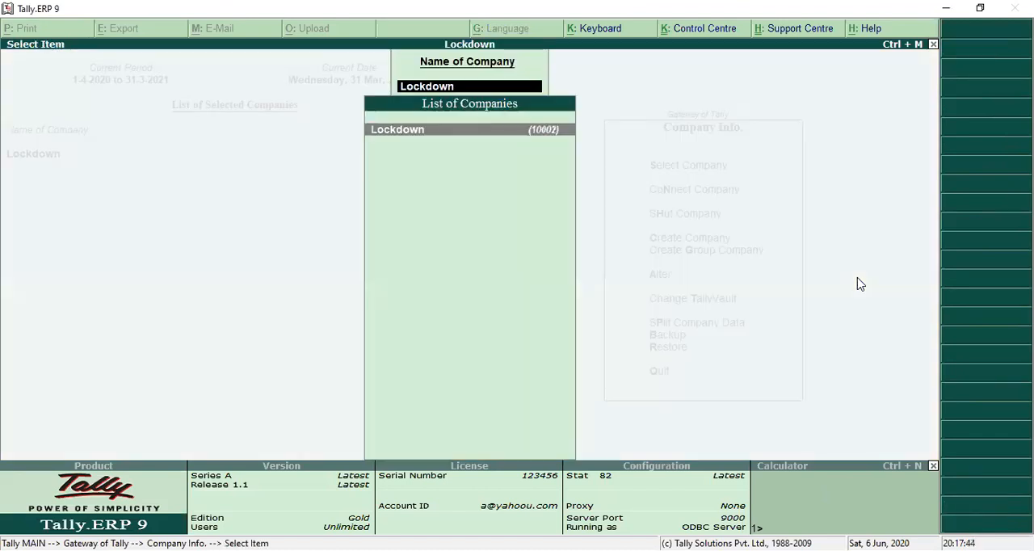
{"action": "key", "text": "Return"}
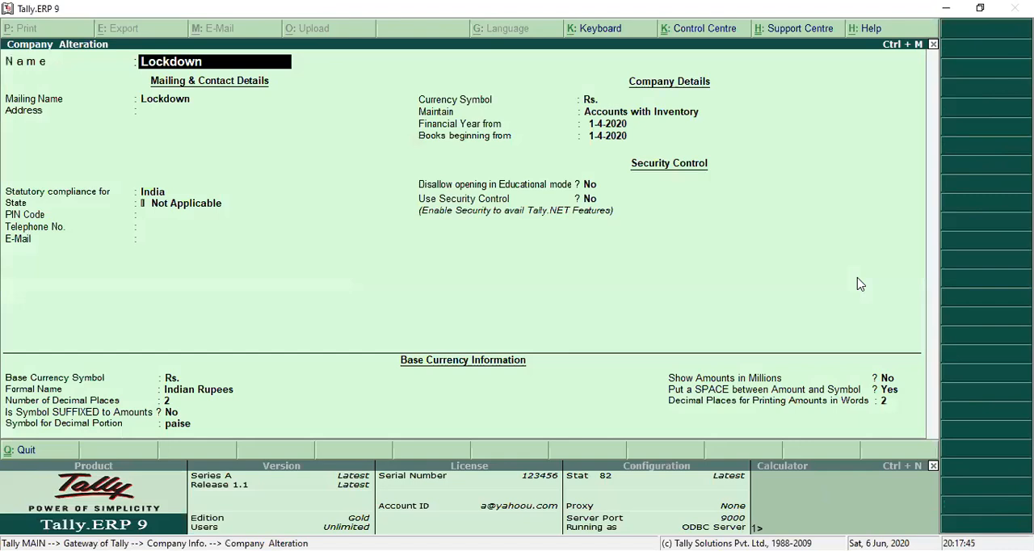
{"action": "key", "text": "alt+d"}
{"action": "key", "text": "y"}
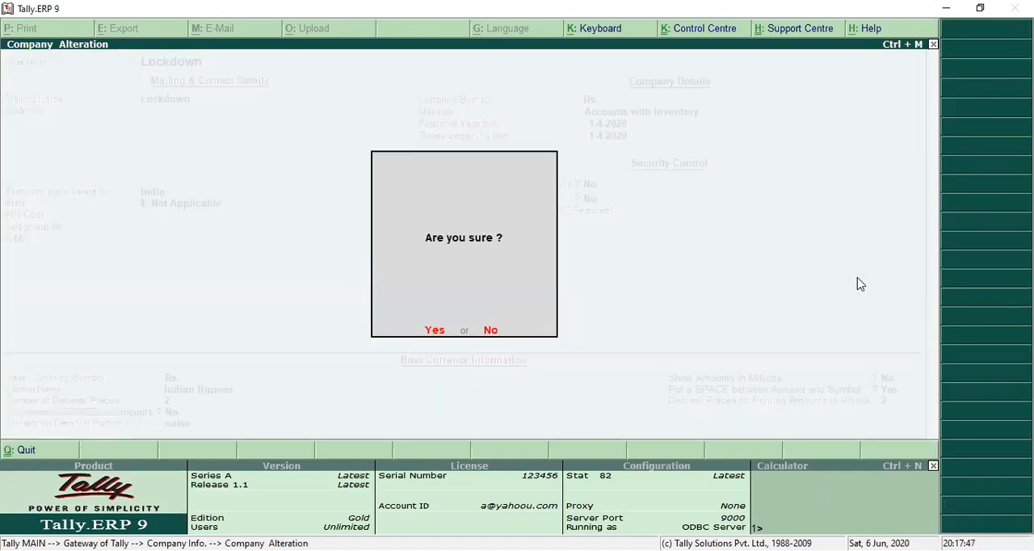
{"action": "key", "text": "y"}
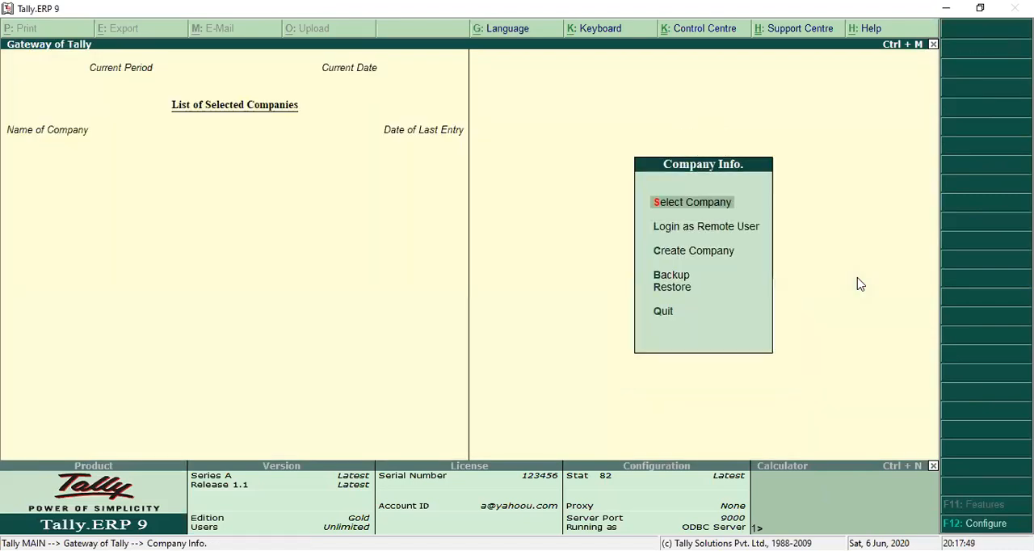
{"action": "key", "text": "Return"}
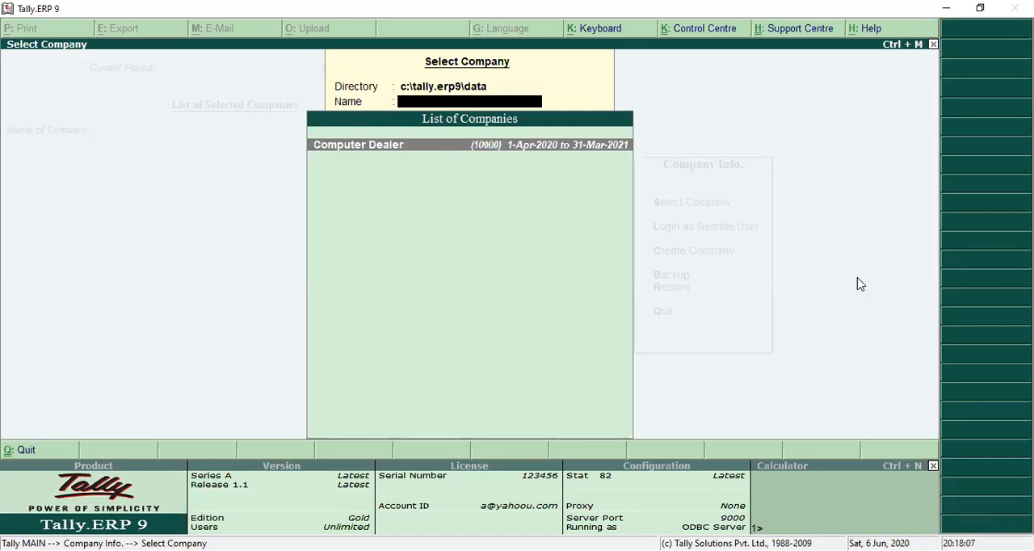
{"action": "key", "text": "Escape"}
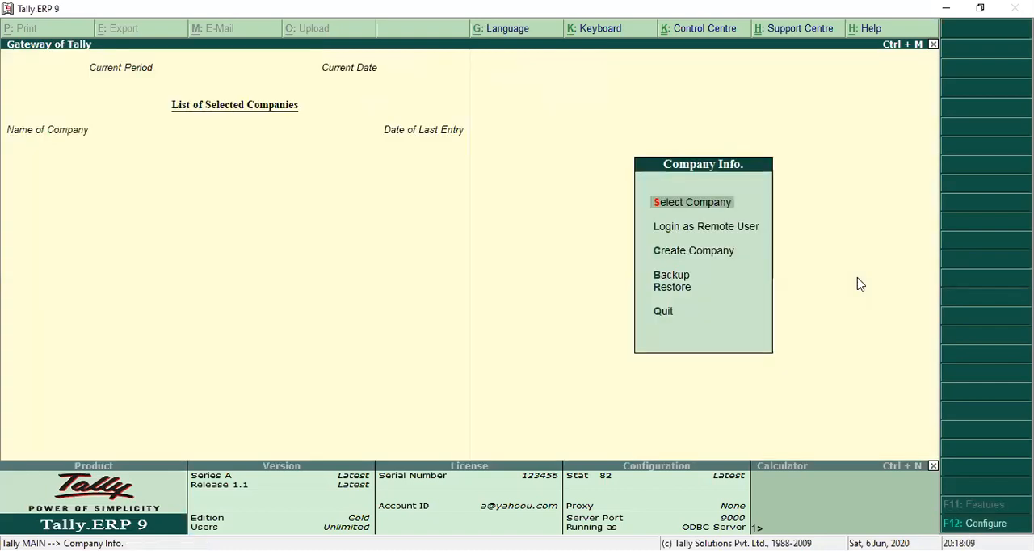
Restore the Lockdown company from the e:\megha backup to the c:\tally.erp9\data destination.
{"action": "key", "text": "Down"}
{"action": "key", "text": "Down"}
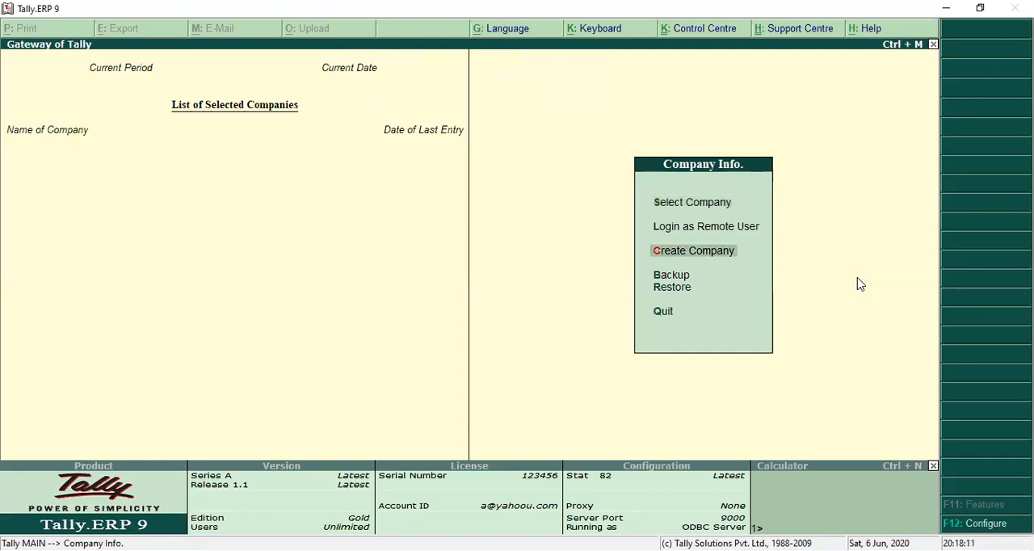
{"action": "key", "text": "Down"}
{"action": "key", "text": "Down"}
{"action": "key", "text": "Return"}
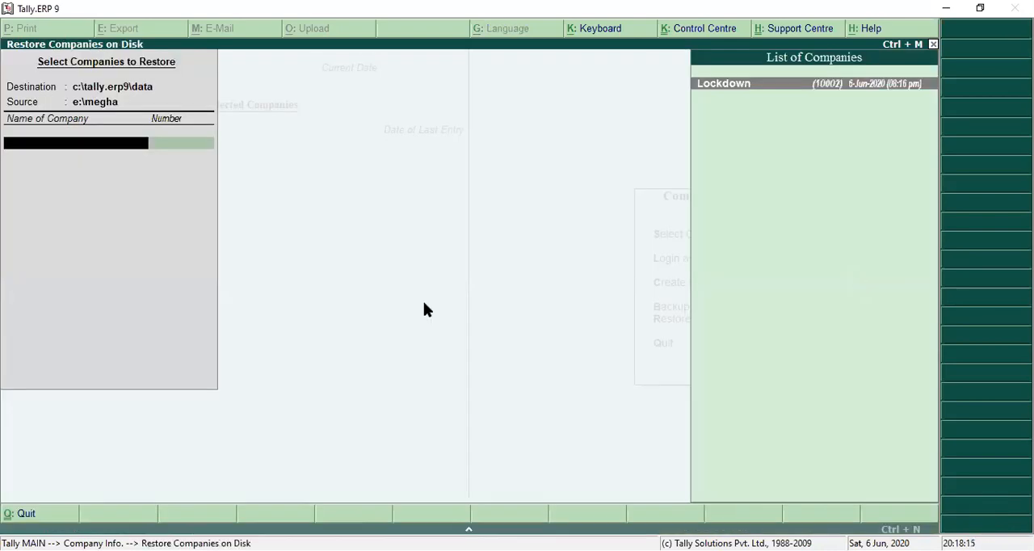
{"action": "key", "text": "BackSpace"}
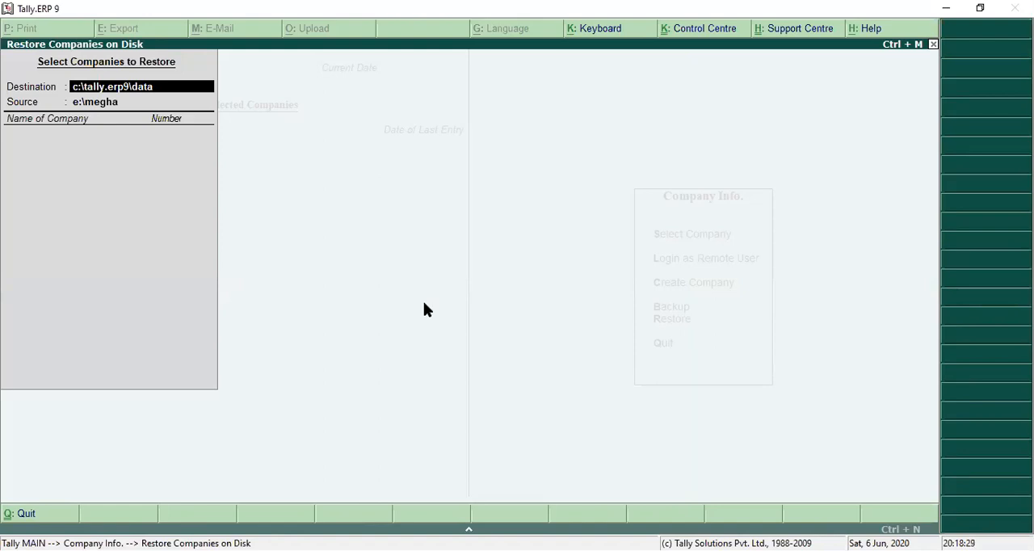
{"action": "key", "text": "Return"}
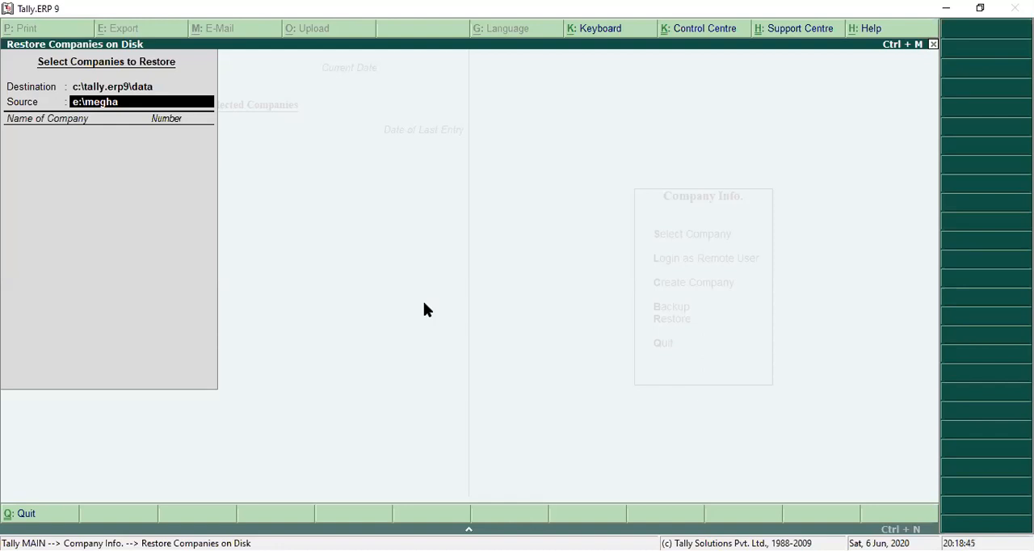
{"action": "key", "text": "Return"}
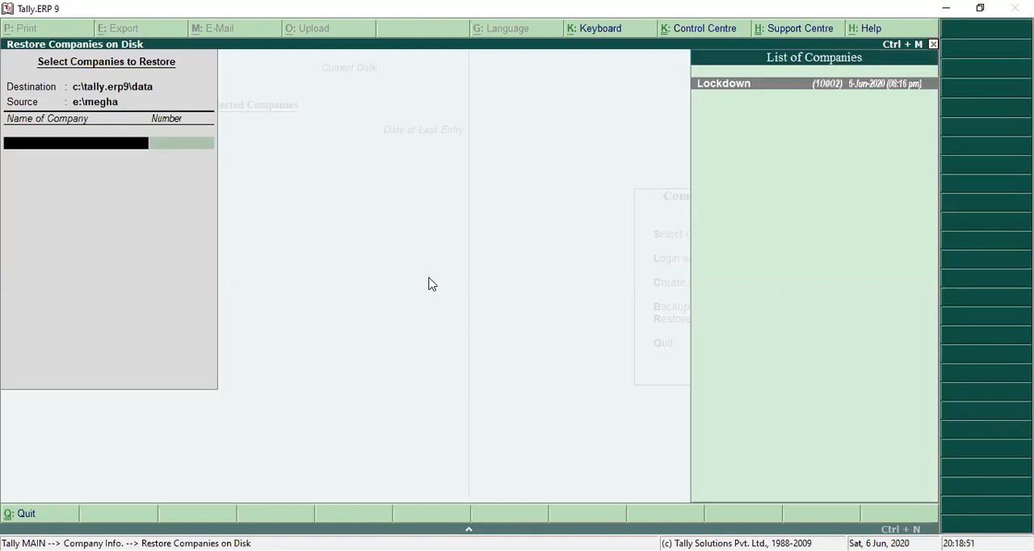
{"action": "key", "text": "Return"}
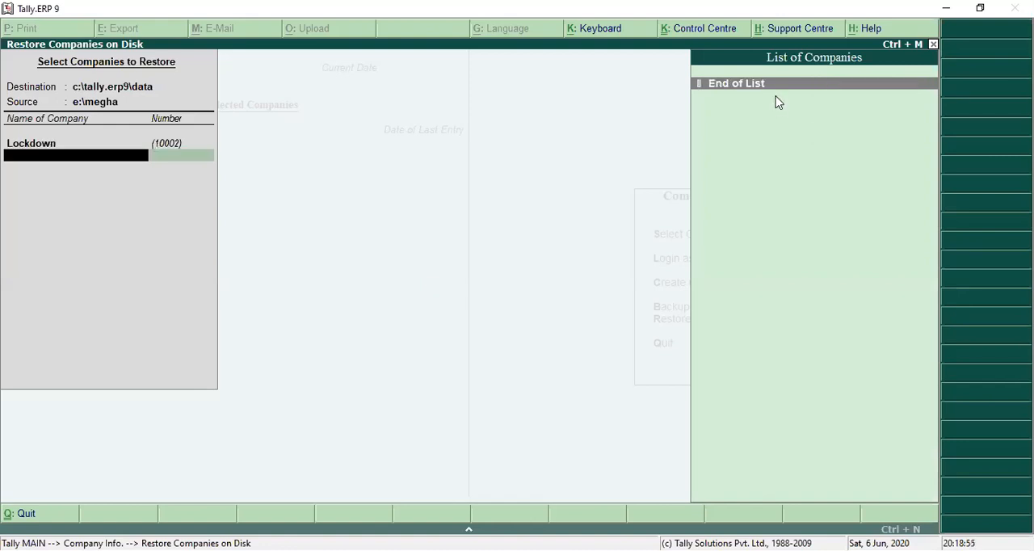
{"action": "key", "text": "Return"}
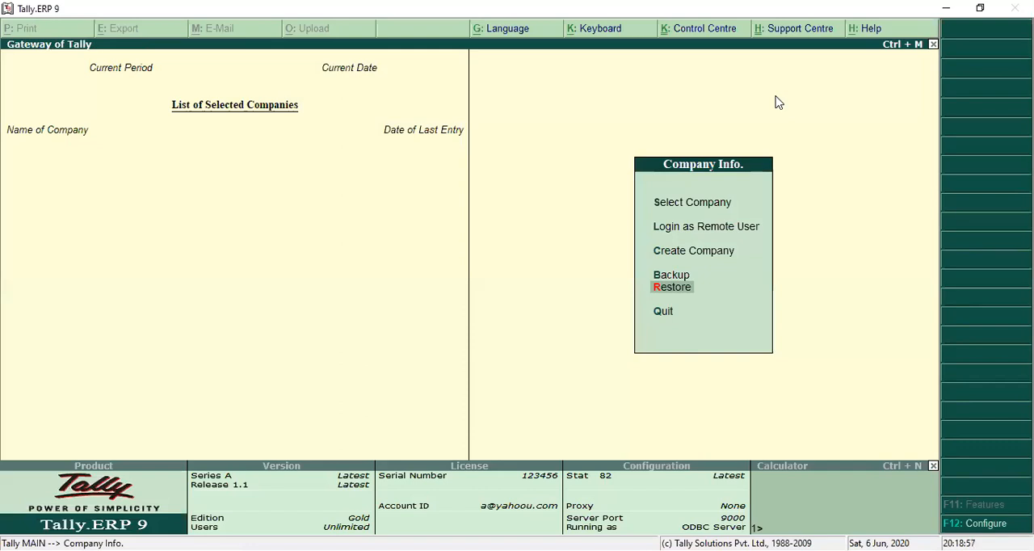
Check for Lockdown in the list of selectable companies and leave the list without loading it.
{"action": "key", "text": "Up"}
{"action": "key", "text": "Up"}
{"action": "key", "text": "Up"}
{"action": "key", "text": "Up"}
{"action": "key", "text": "Return"}
{"action": "key", "text": "Down"}
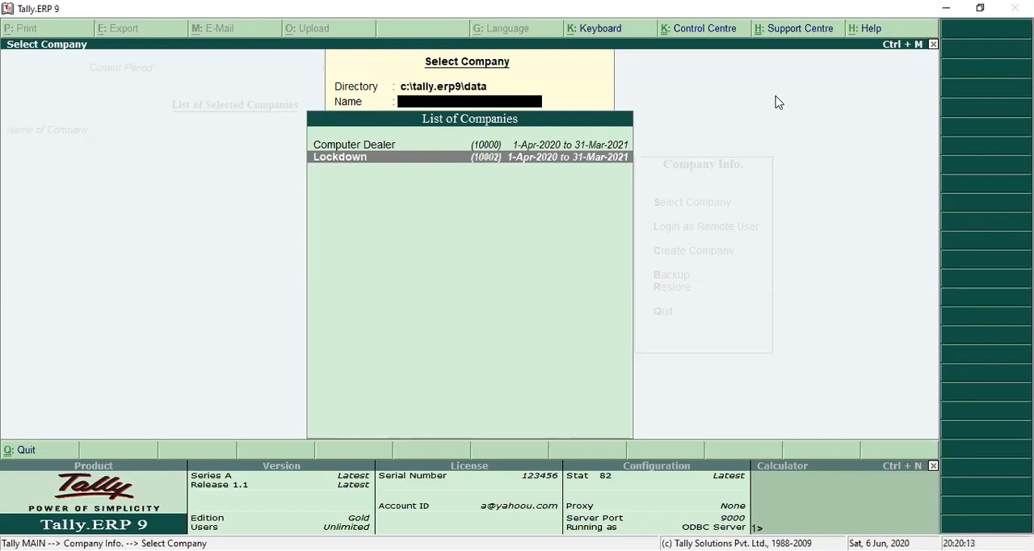
{"action": "key", "text": "Escape"}
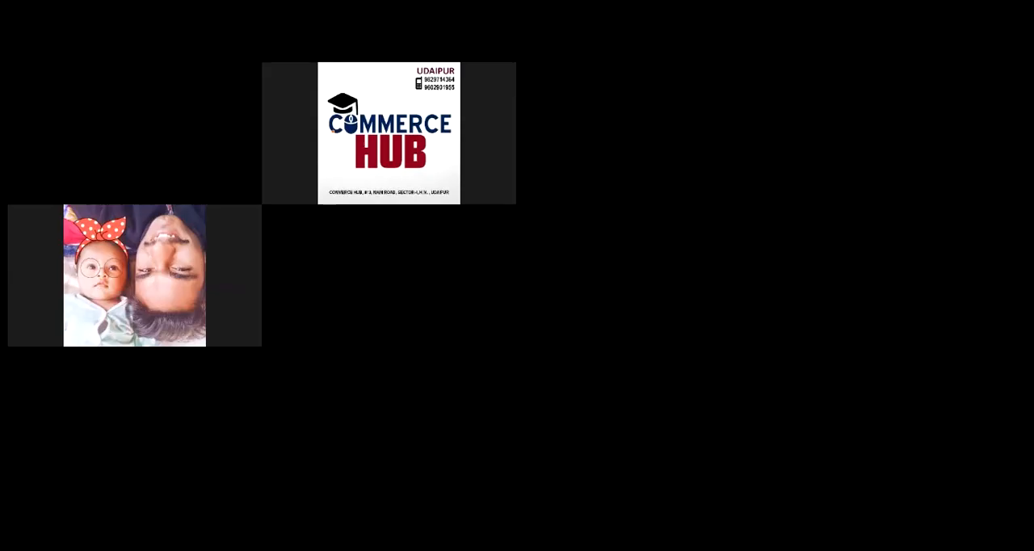